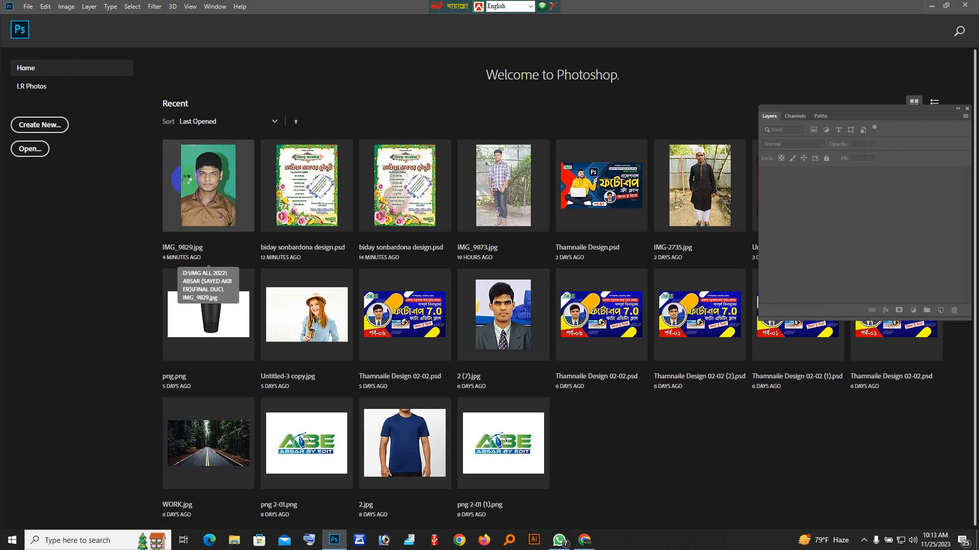
Open the recent photo IMG_9829.jpg and dismiss the incoming message notification.
left_click(187, 184)
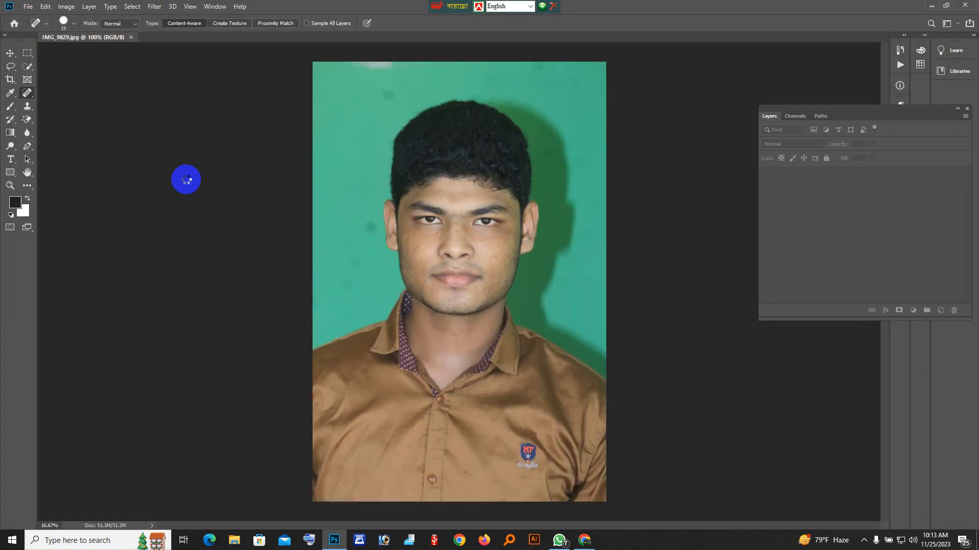
left_click(528, 249, "ctrl")
left_click(527, 248, "ctrl")
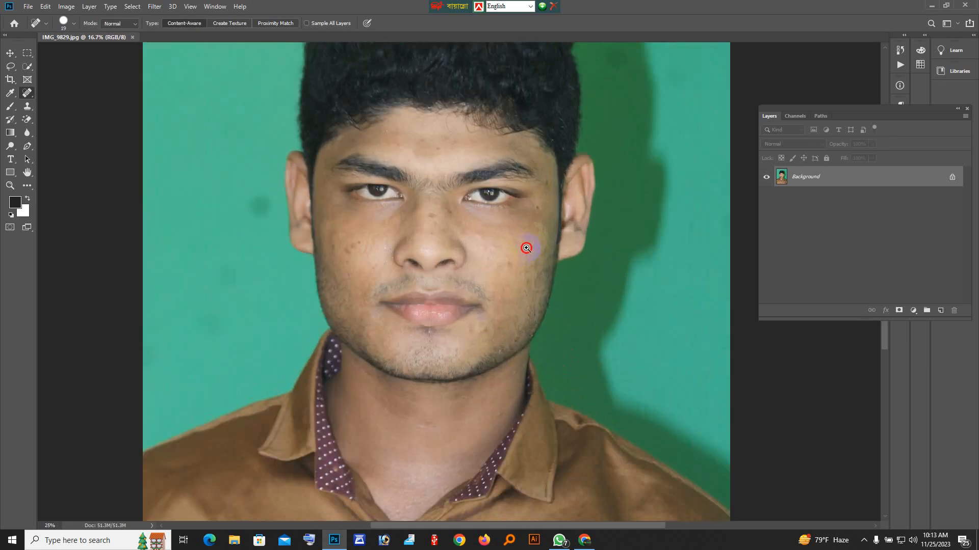
left_click(526, 248, "ctrl")
scroll(526, 248, "up", 1)
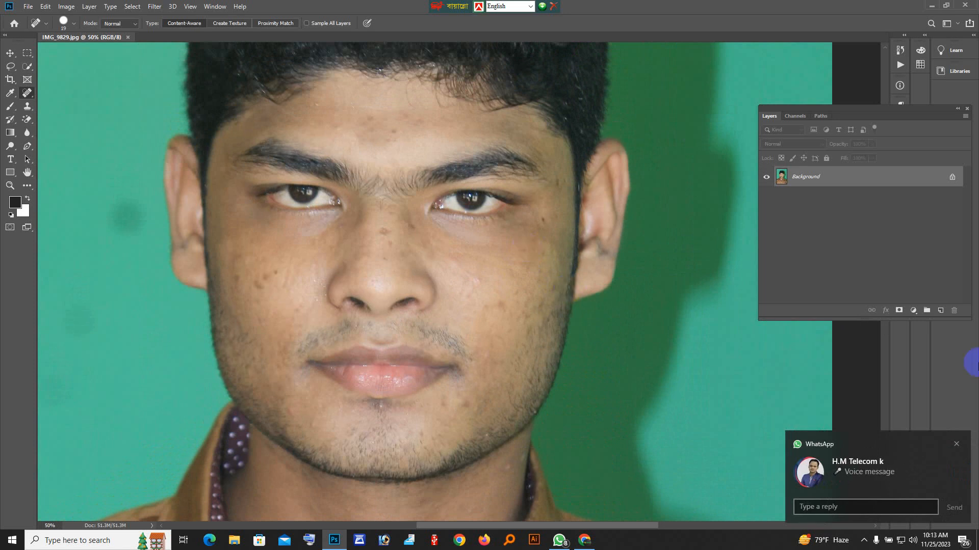
left_click(956, 444)
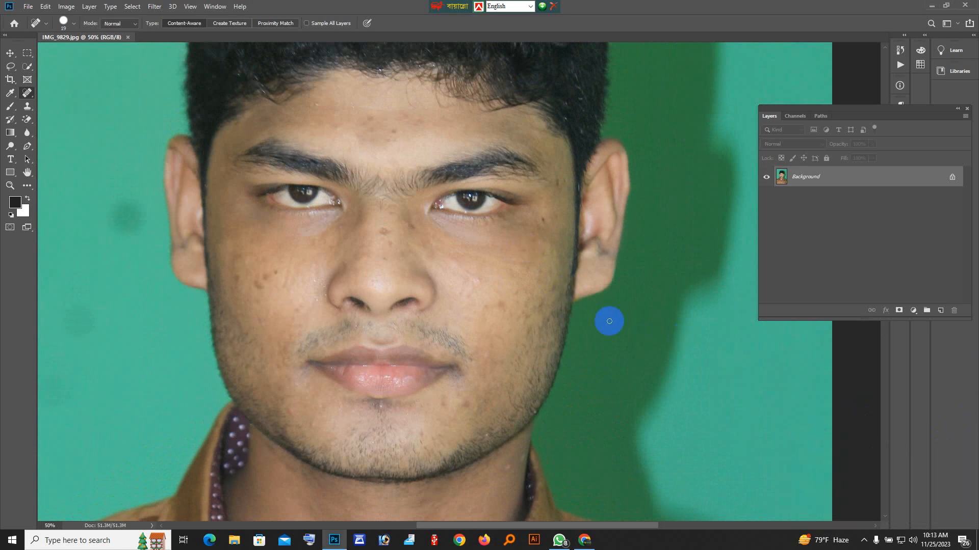
Choose the Spot Healing Brush for the portrait's face and enlarge its brush to size 70.
scroll(608, 321, "up", 3)
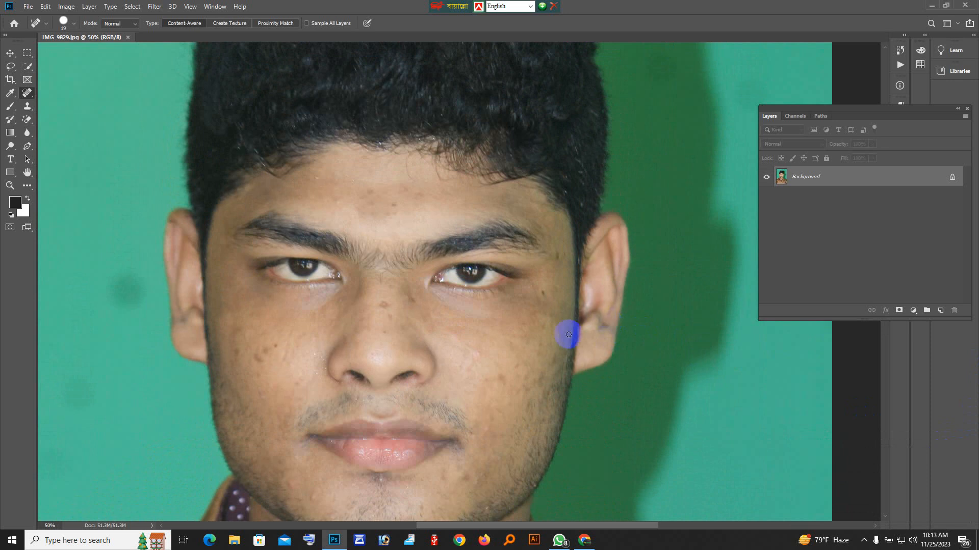
scroll(476, 354, "down", 1)
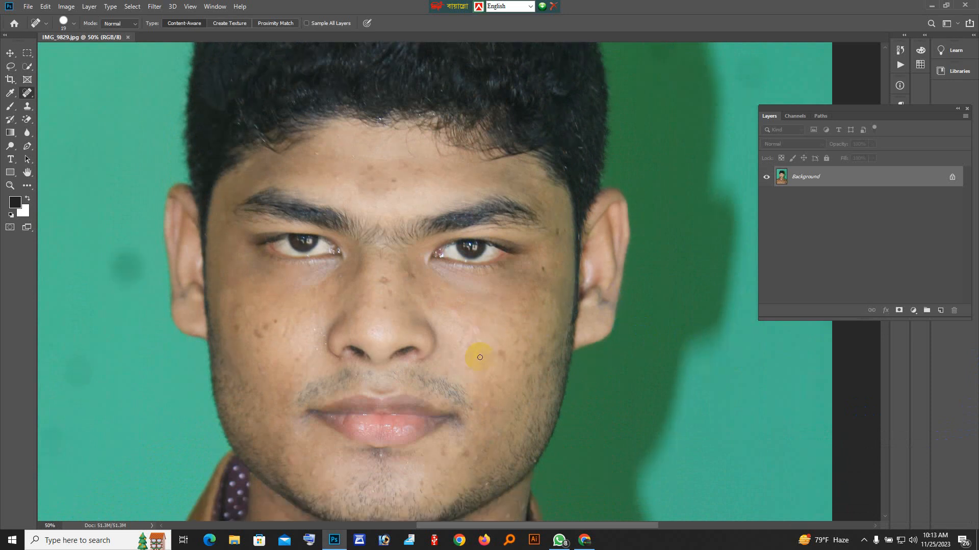
scroll(351, 340, "up", 1)
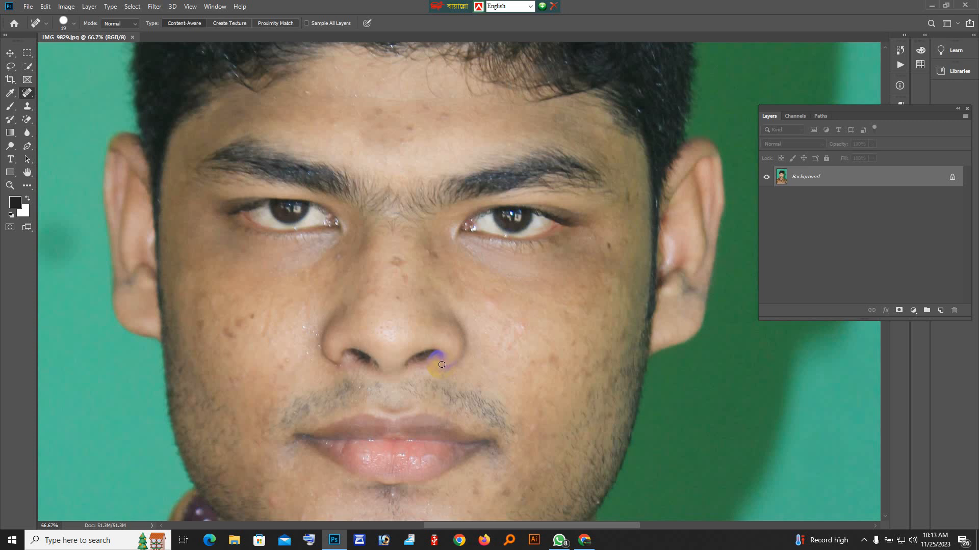
left_click_drag(442, 364, 441, 365)
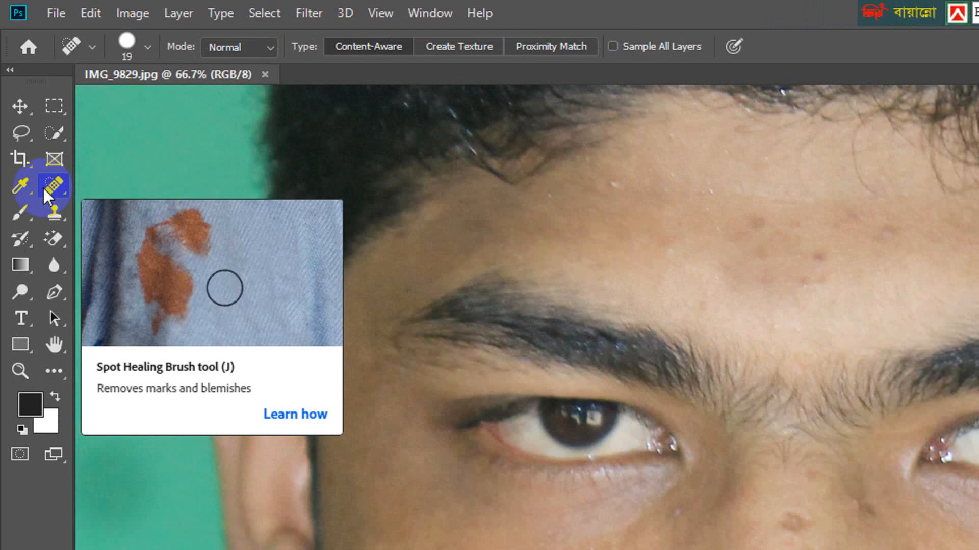
left_click(44, 188)
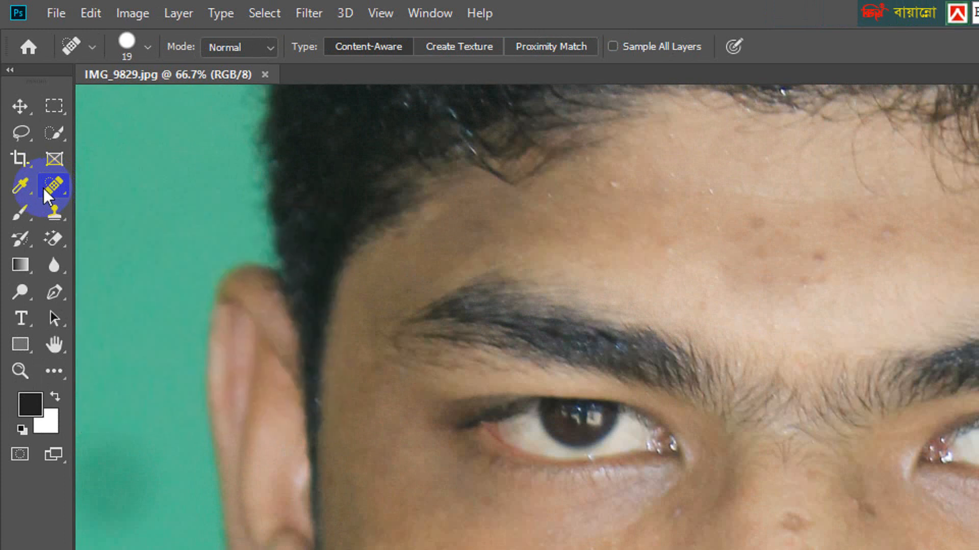
key("bracketright")
key("bracketright")
key("bracketright")
key("bracketright")
key("bracketright")
key("bracketright")
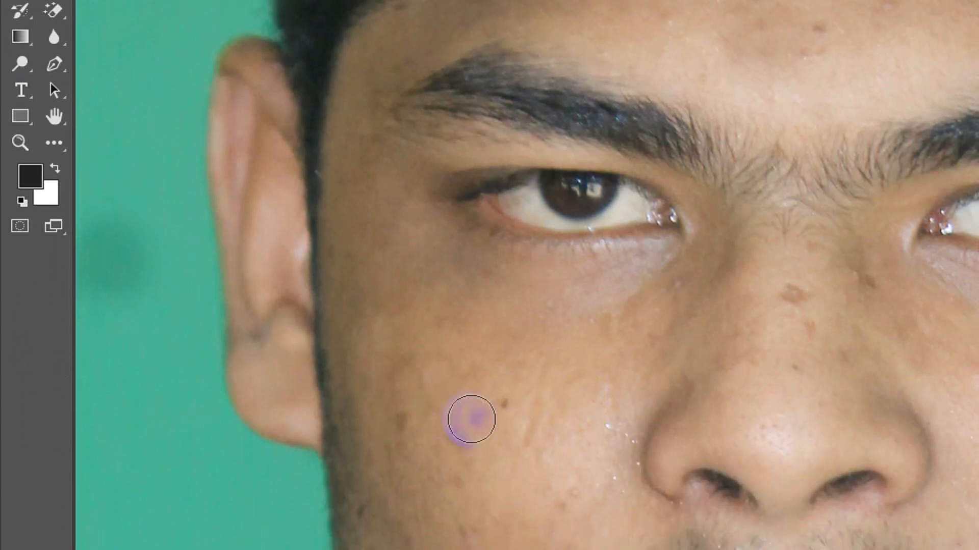
Heal the dark spots on the cheek at the image's left and the mark on the bridge of the nose.
left_click(472, 433)
left_click(501, 420)
left_click(460, 434)
left_click(773, 274)
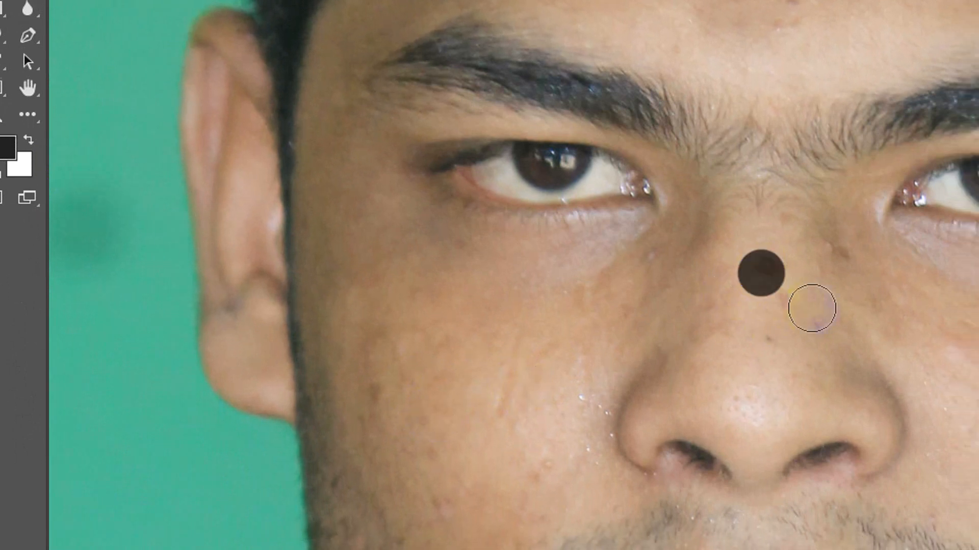
left_click(389, 392)
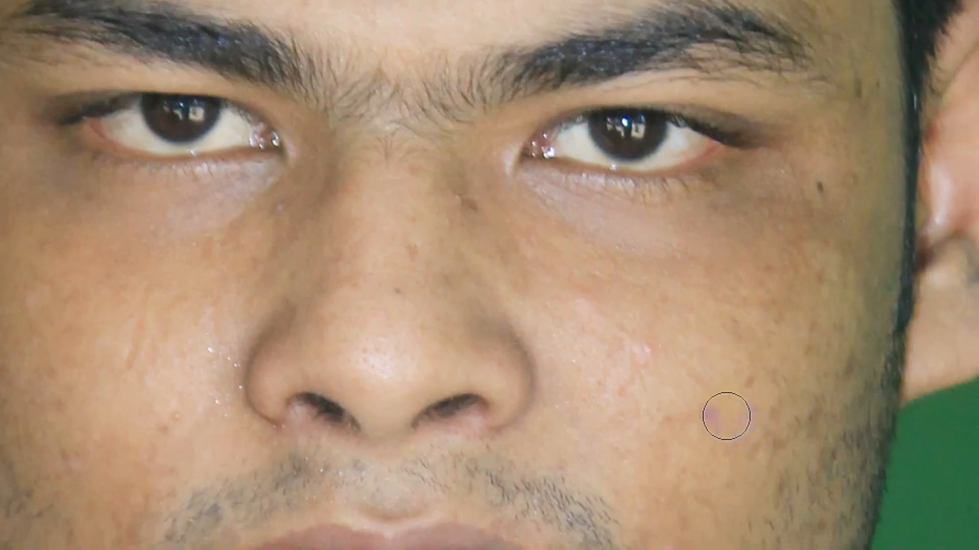
Heal the blemishes on the cheek at the image's right and the mole near the outer corner of the eye.
left_click(713, 412)
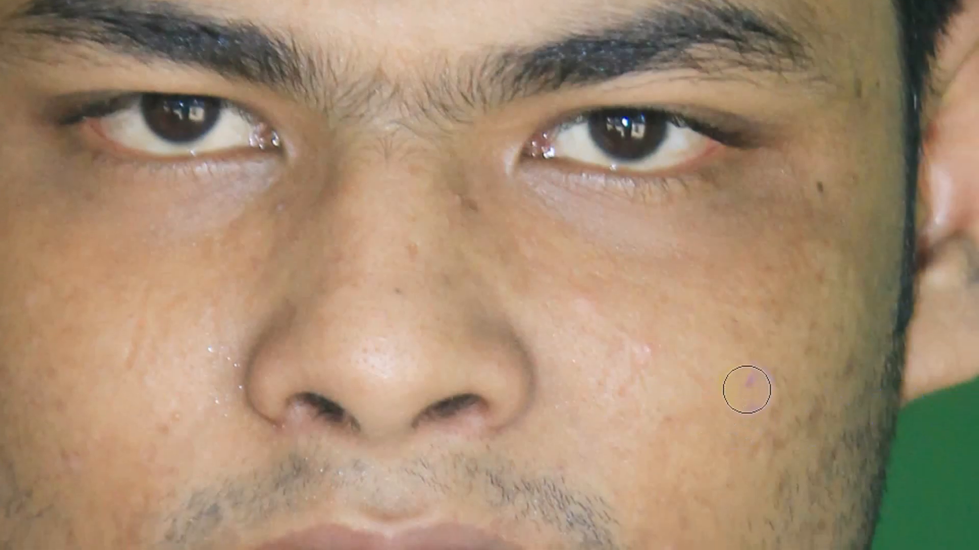
left_click(747, 389)
left_click(811, 205)
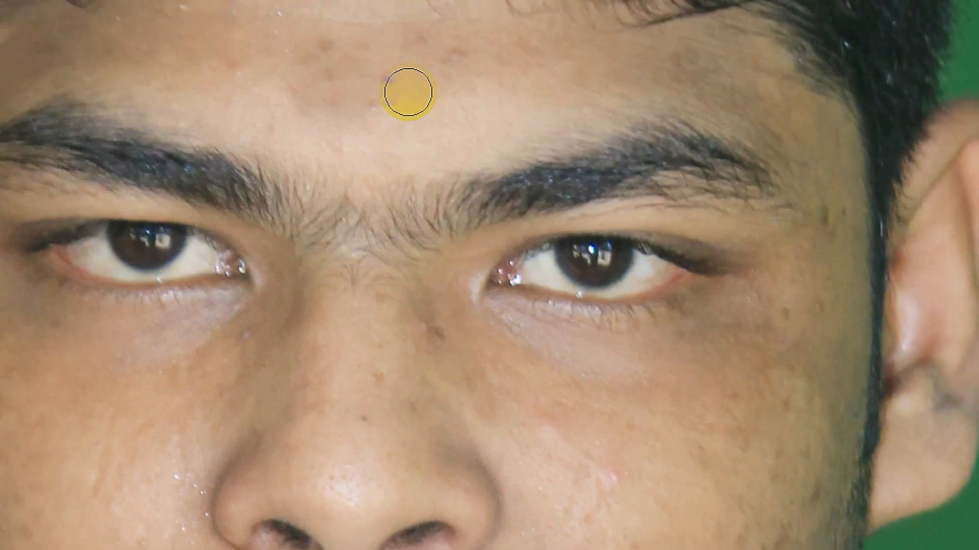
Heal the dark spots in the middle of the forehead above the eyebrows.
left_click(394, 123)
left_click(409, 133)
left_click(332, 136)
left_click(334, 197)
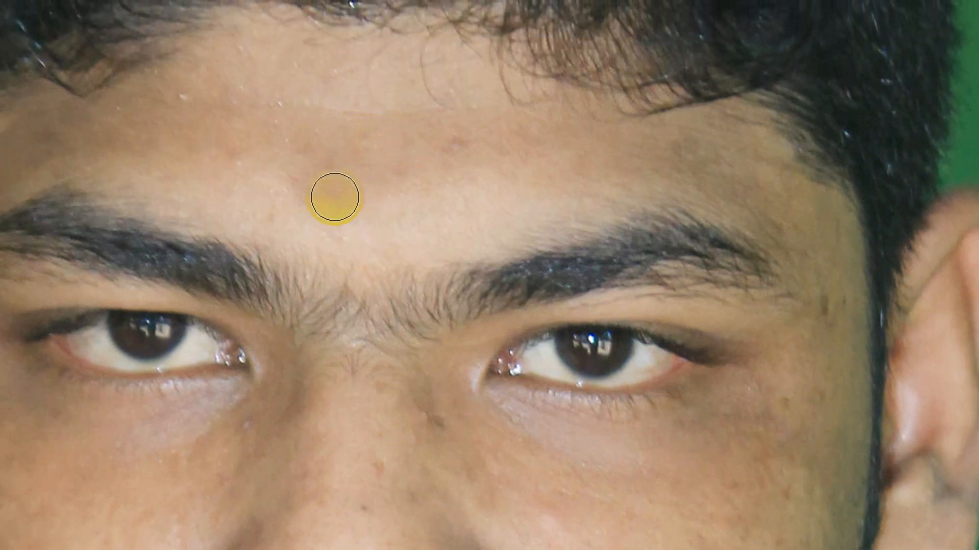
left_click(316, 184)
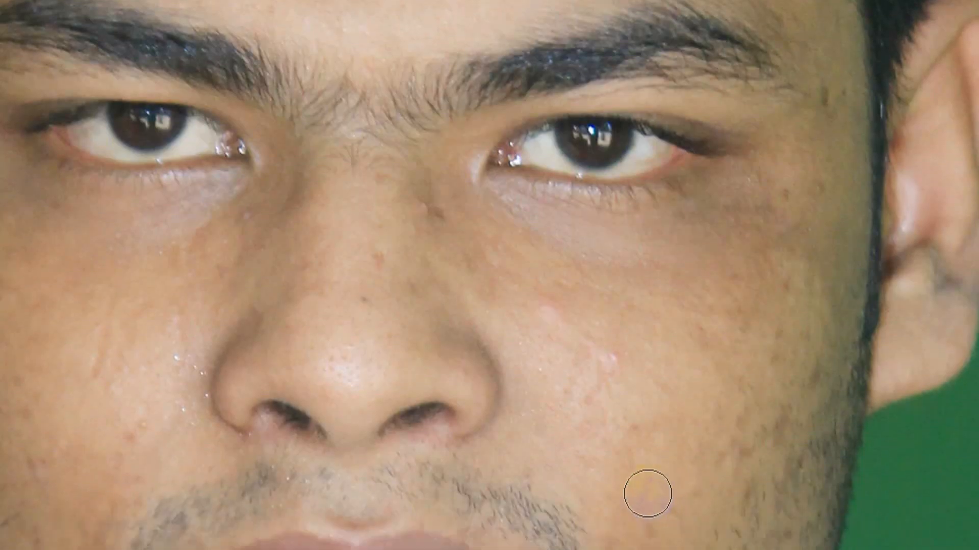
Heal the spot below the corner of the mouth and the dark patch on the lower cheek near the beard line.
scroll(581, 424, "down", 3)
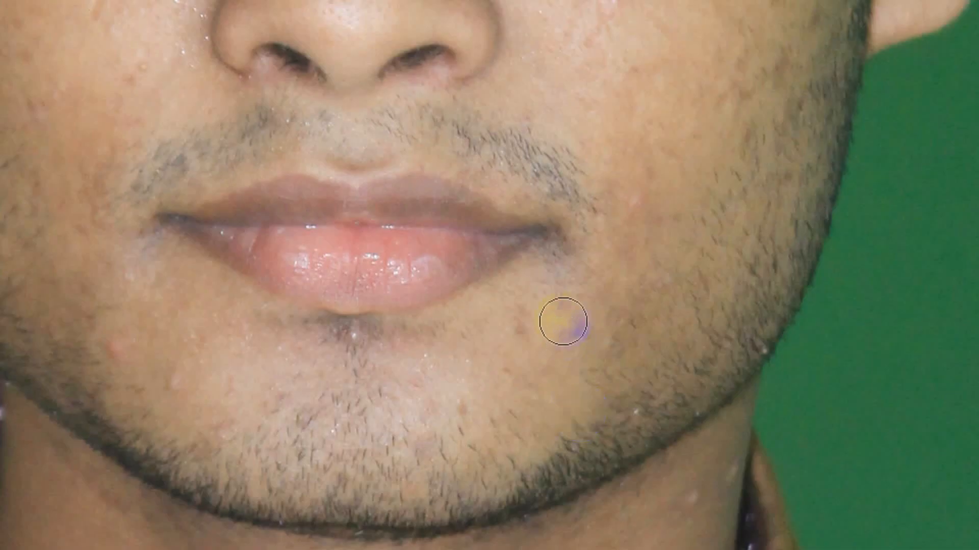
left_click(519, 331)
scroll(725, 153, "up", 1)
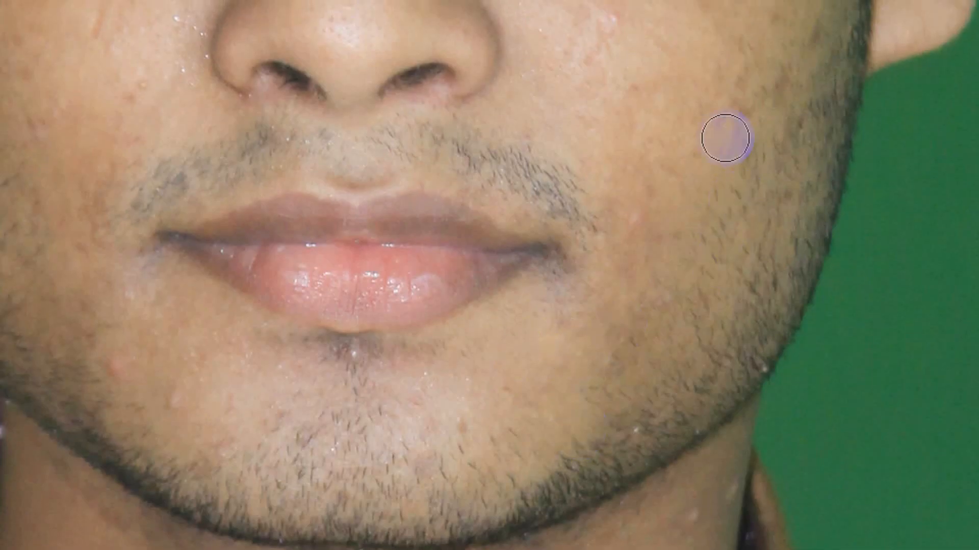
left_click_drag(746, 131, 730, 178)
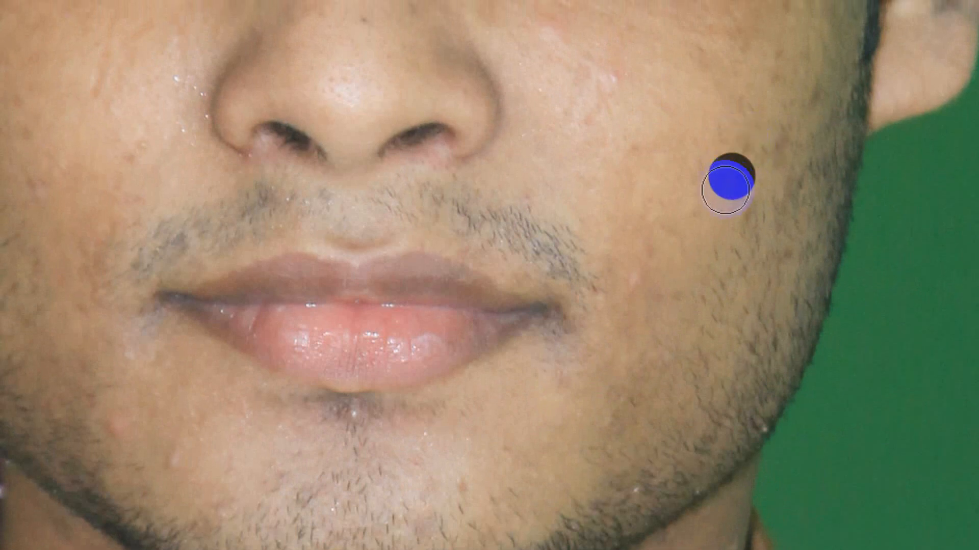
Heal the blemishes on the neck, including the mark on the throat and the bump below the jaw.
scroll(502, 201, "down", 3)
scroll(391, 424, "down", 2)
left_click(631, 398)
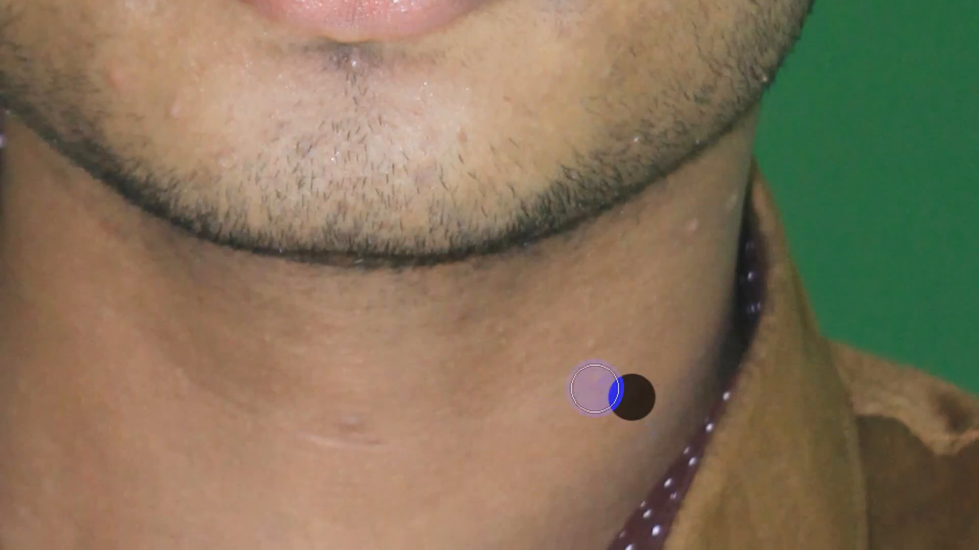
left_click(355, 414)
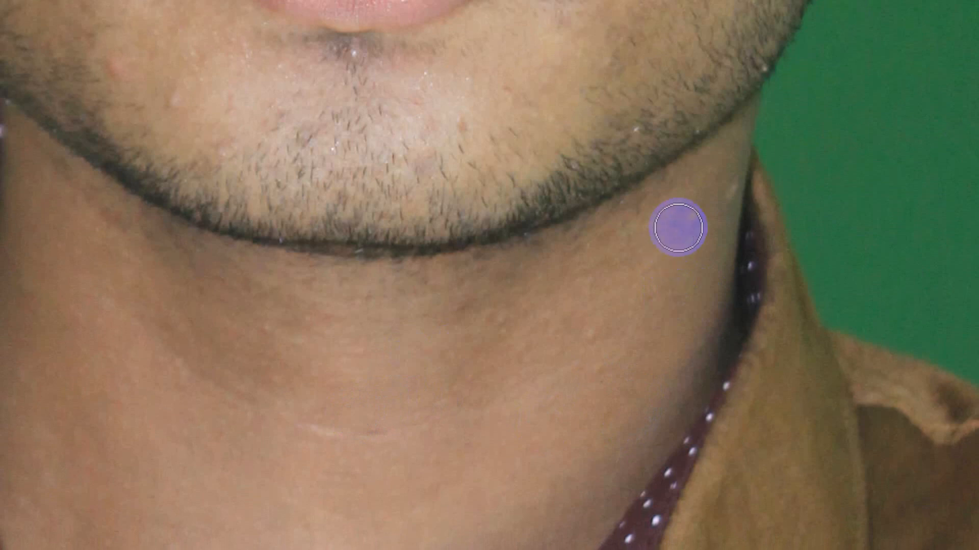
left_click(687, 224)
Heal the spots around the mouth and the reddish marks on the cheek beside the nose.
scroll(402, 82, "up", 4)
scroll(254, 96, "up", 3)
left_click(415, 299)
left_click(633, 330)
left_click(598, 132)
left_click(598, 132)
scroll(557, 114, "up", 1)
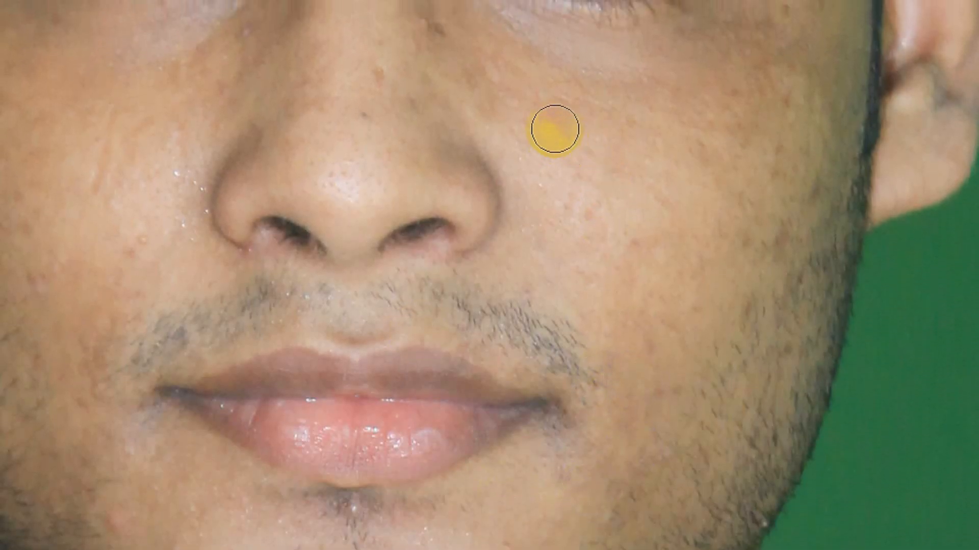
left_click(555, 138)
Heal the remaining small spots below the eye, at the temple, on the nose and on the forehead.
scroll(612, 153, "up", 3)
scroll(714, 255, "right", 1)
left_click(734, 339)
left_click(763, 301)
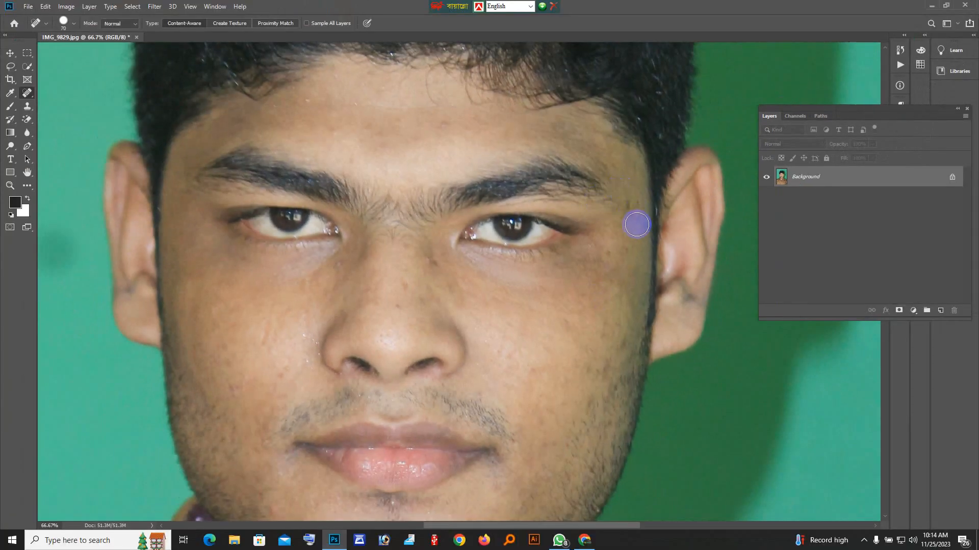
left_click(807, 129)
left_click(358, 259)
left_click(380, 134)
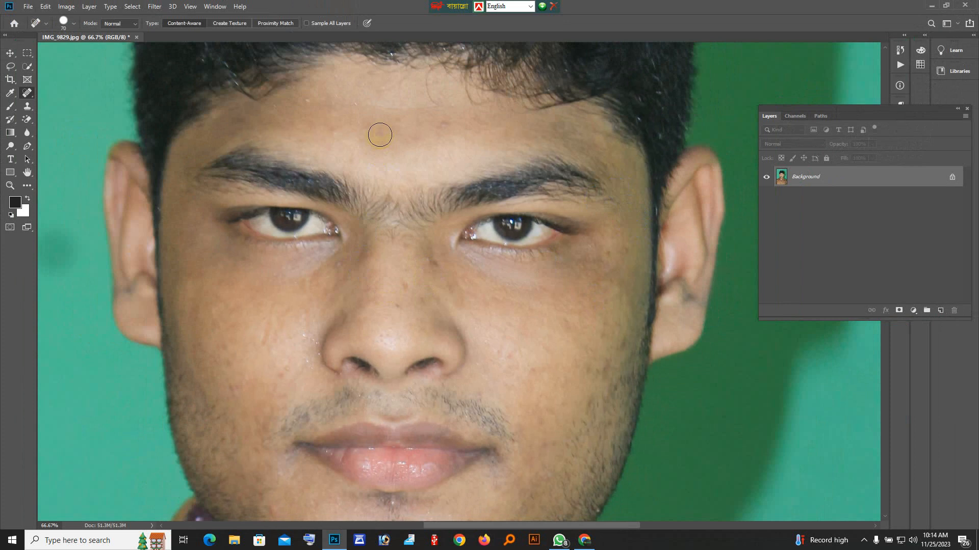
Duplicate the Background layer and set the copy's blend mode to Vivid Light.
scroll(406, 259, "down", 2)
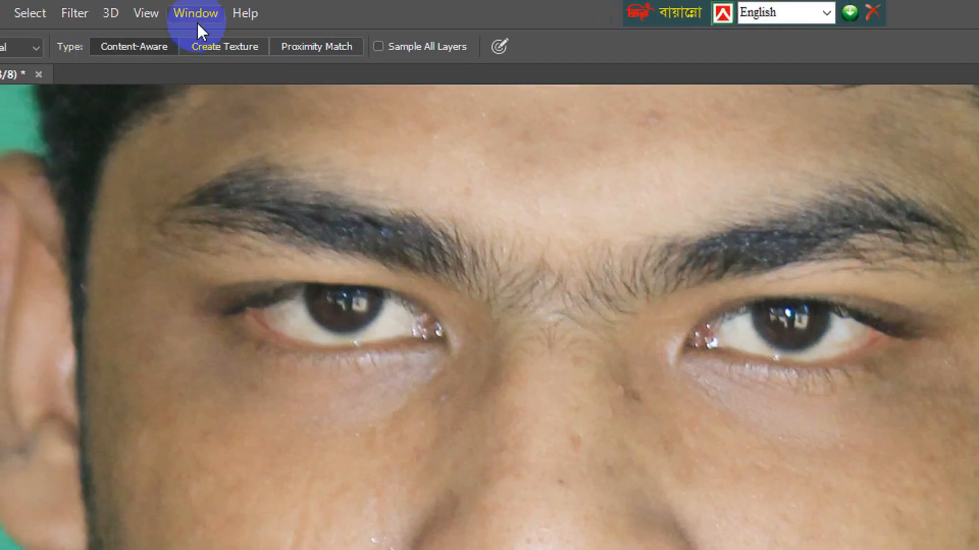
left_click(203, 15)
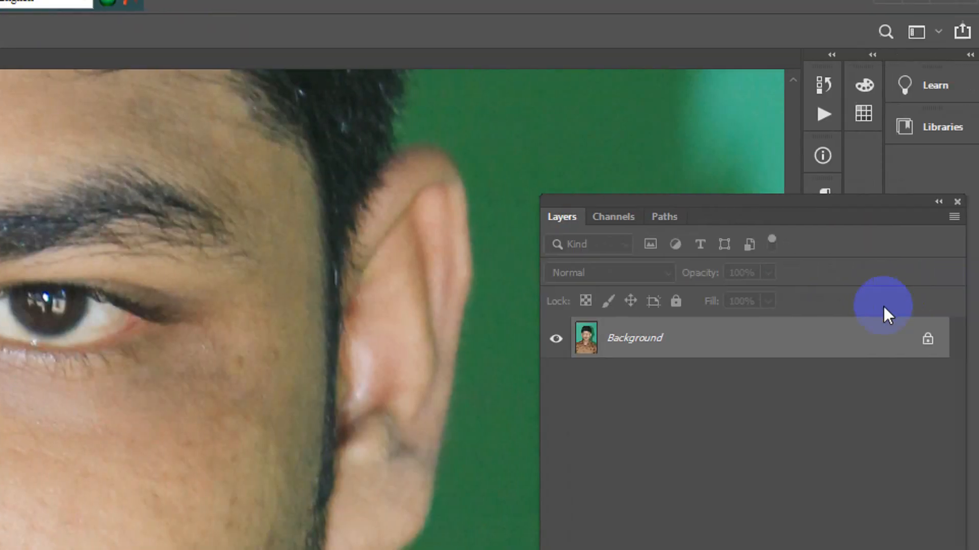
left_click(712, 391)
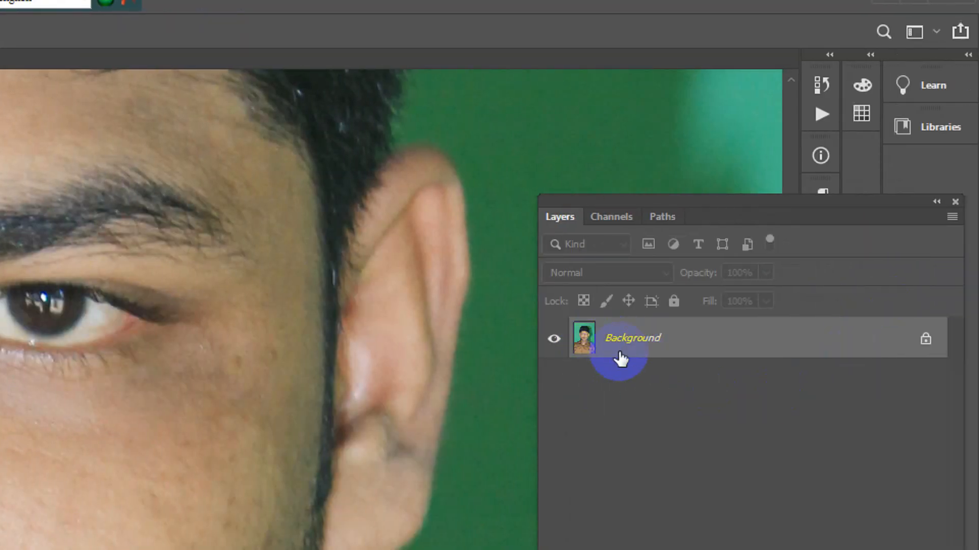
left_click_drag(620, 360, 621, 358)
key("ctrl+j")
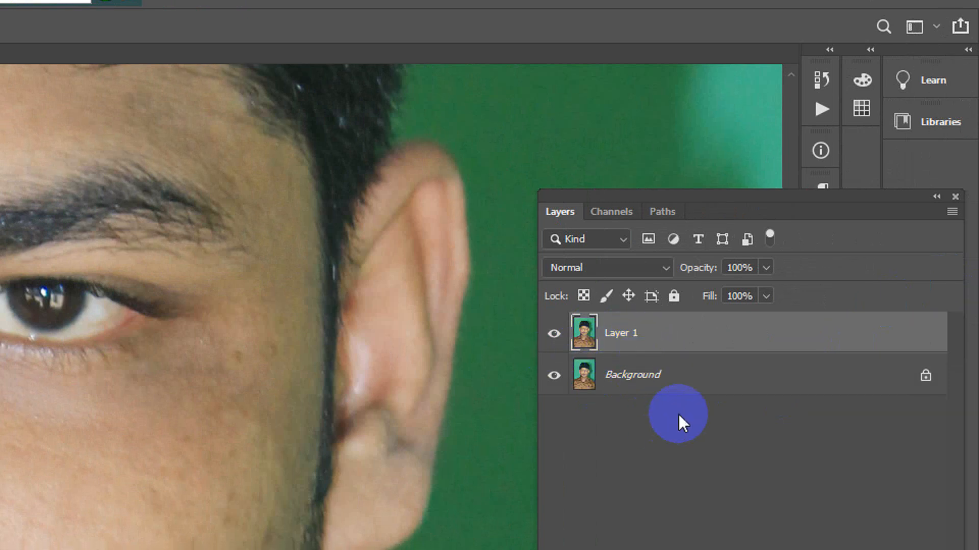
left_click(663, 266)
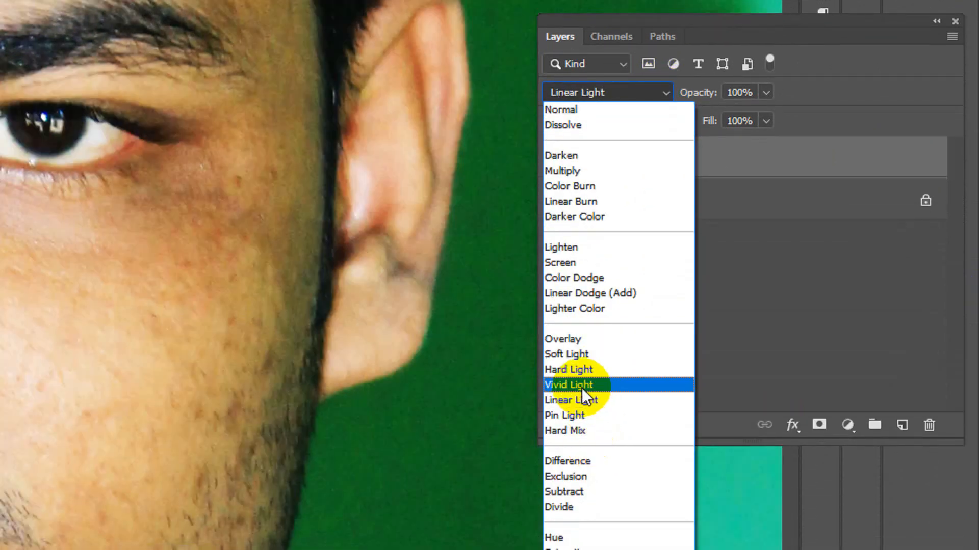
left_click(581, 388)
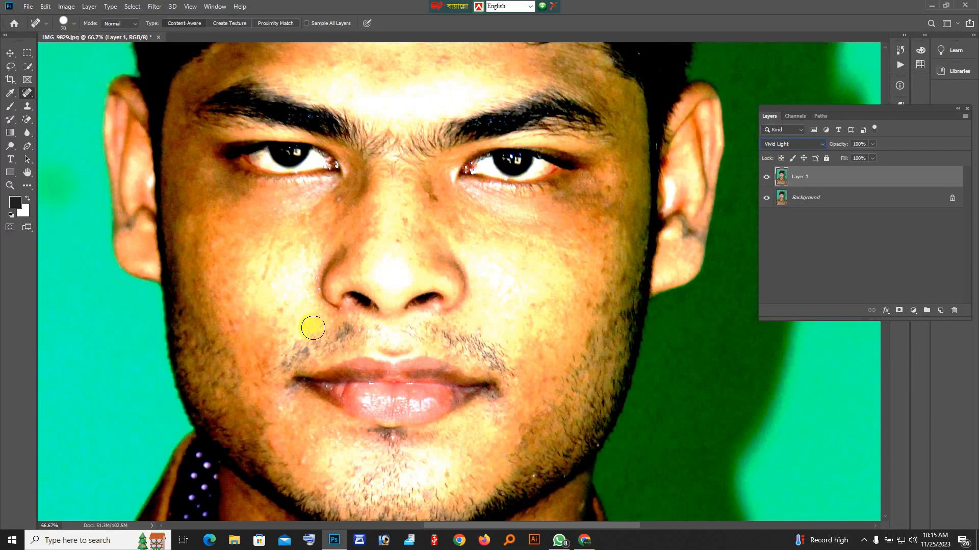
Invert the colours of the Vivid Light copy of the portrait and dismiss the chat notification.
scroll(313, 328, "down", 2)
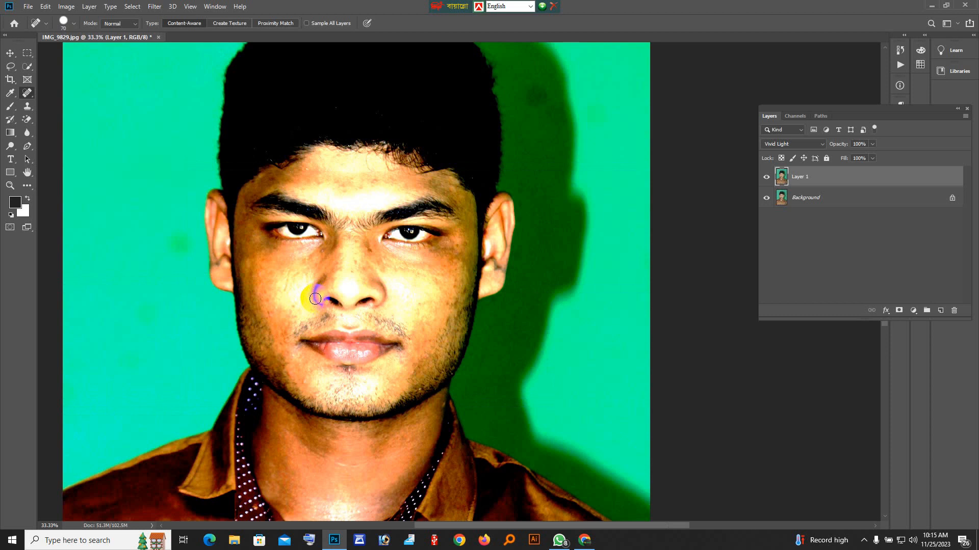
scroll(323, 305, "down", 2)
scroll(323, 306, "up", 1)
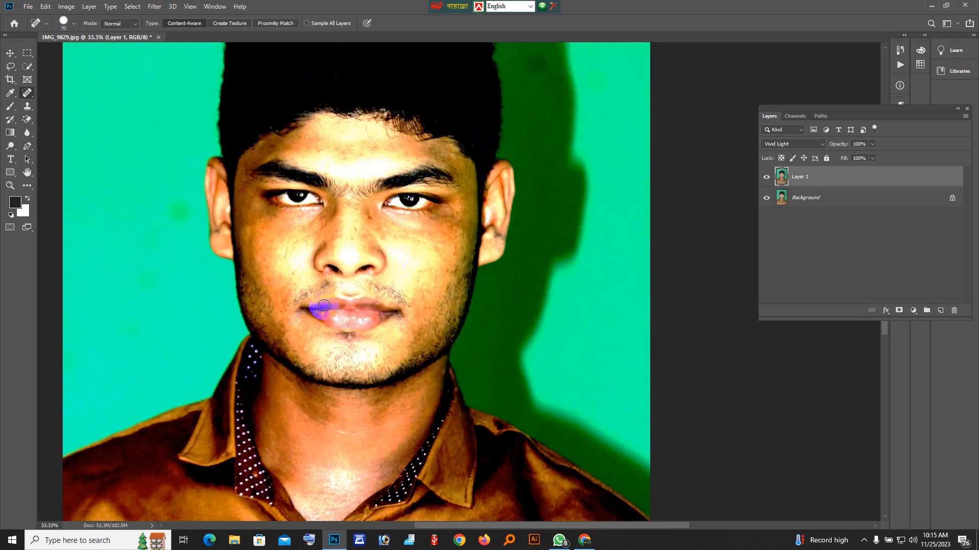
scroll(324, 306, "up", 2)
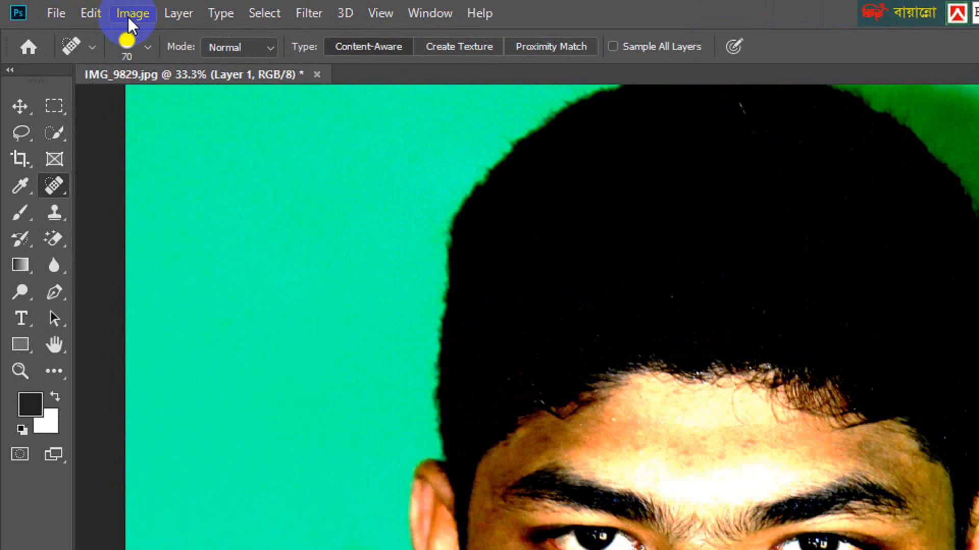
left_click(130, 16)
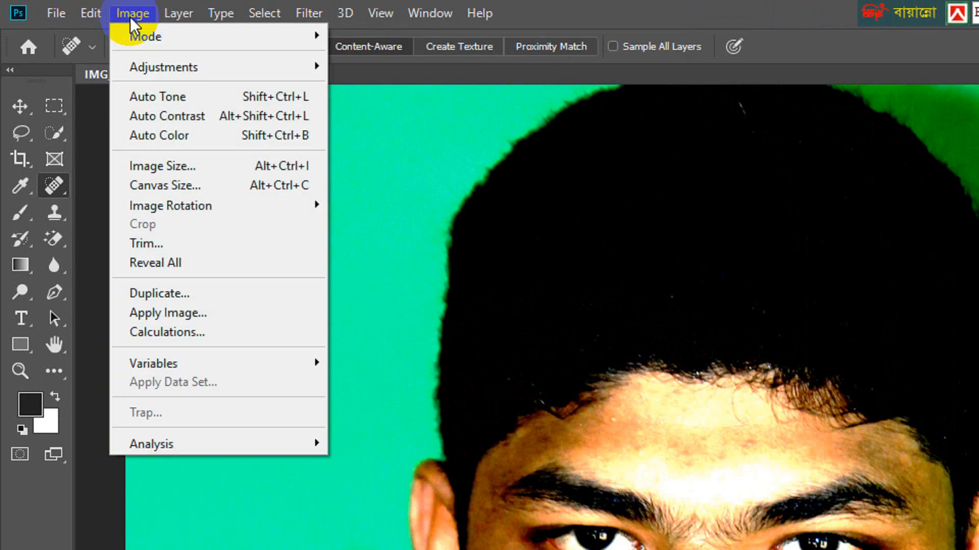
mouse_move(259, 66)
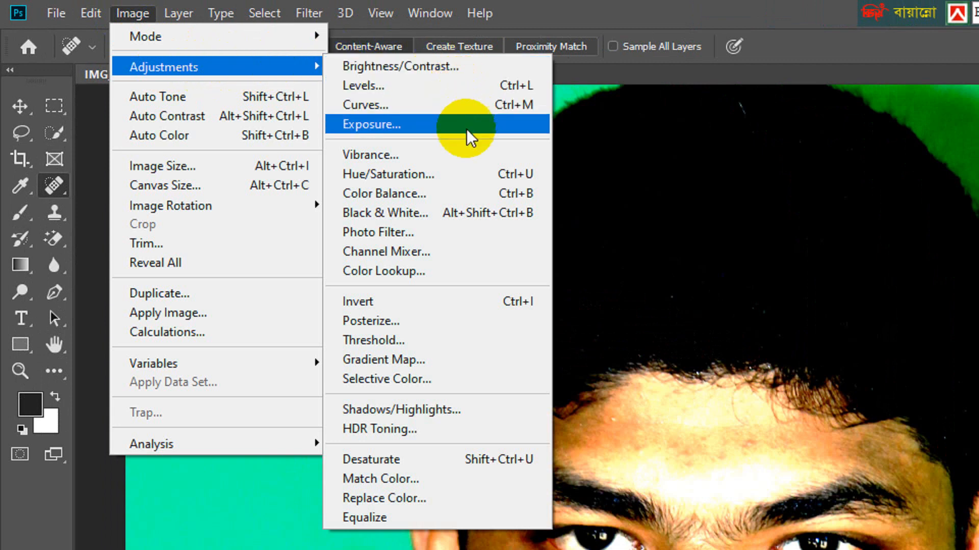
left_click(479, 296)
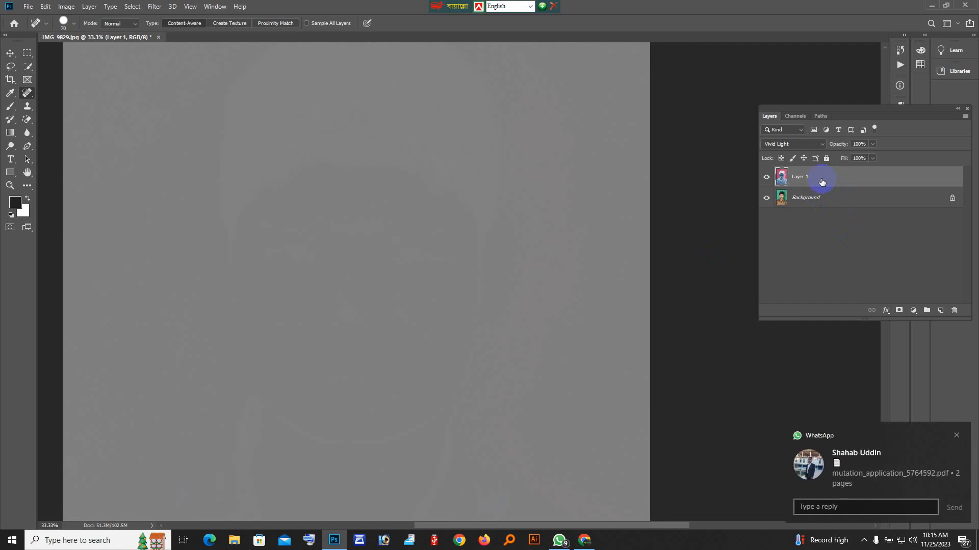
left_click(956, 438)
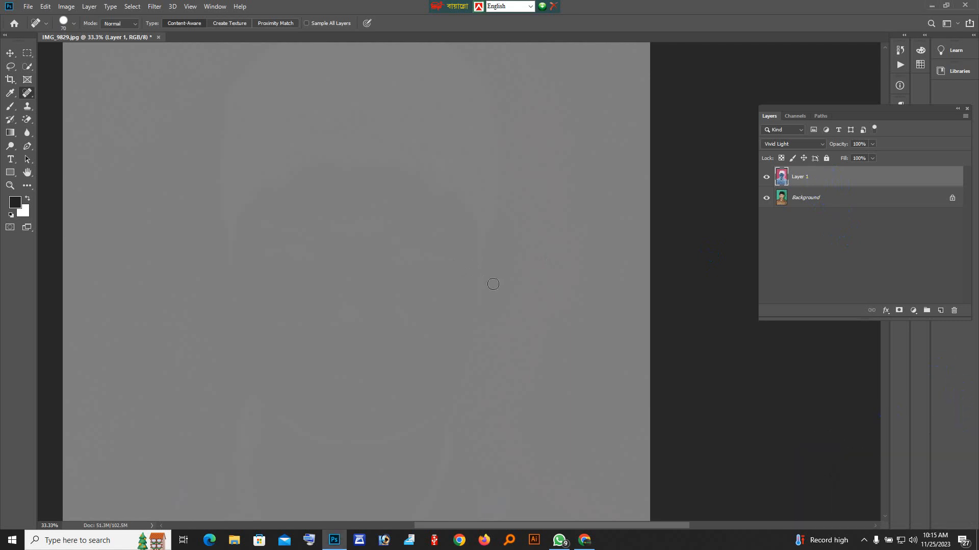
Apply a High Pass filter with a radius of 11.1 pixels to the inverted Vivid Light layer.
left_click(152, 7)
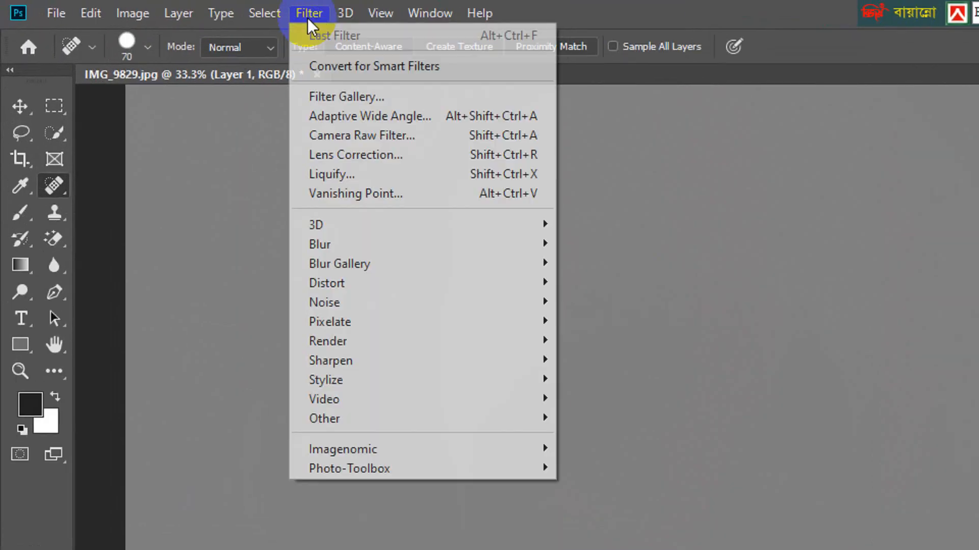
left_click(154, 9)
left_click(154, 9)
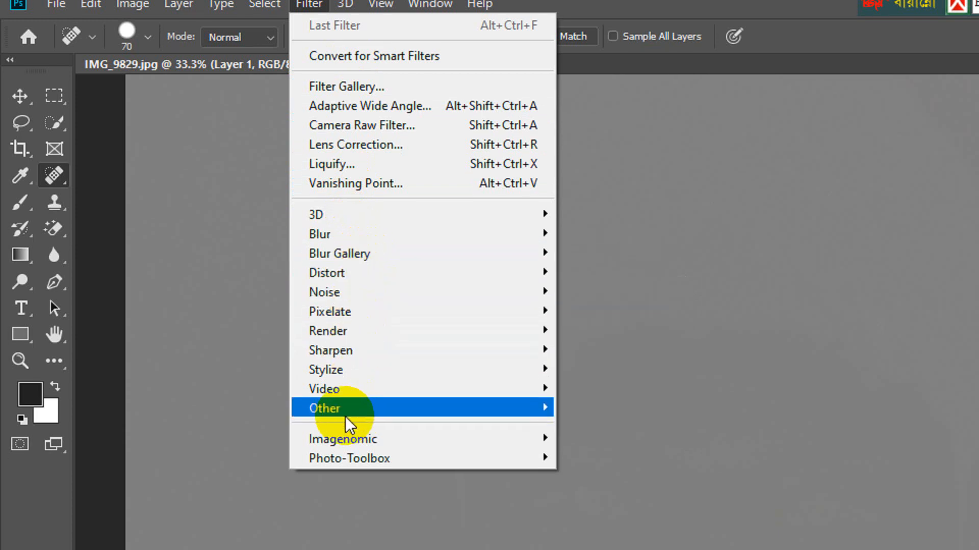
mouse_move(344, 417)
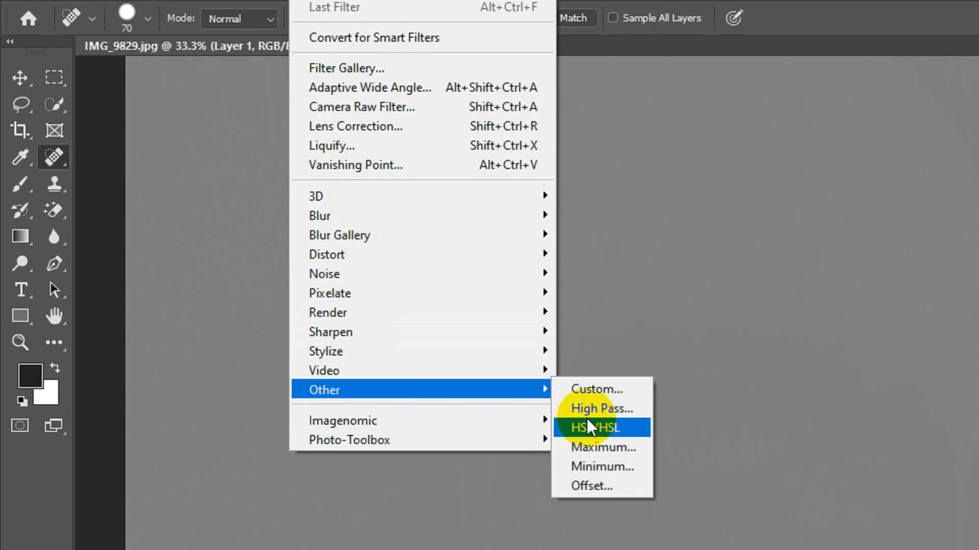
left_click(594, 414)
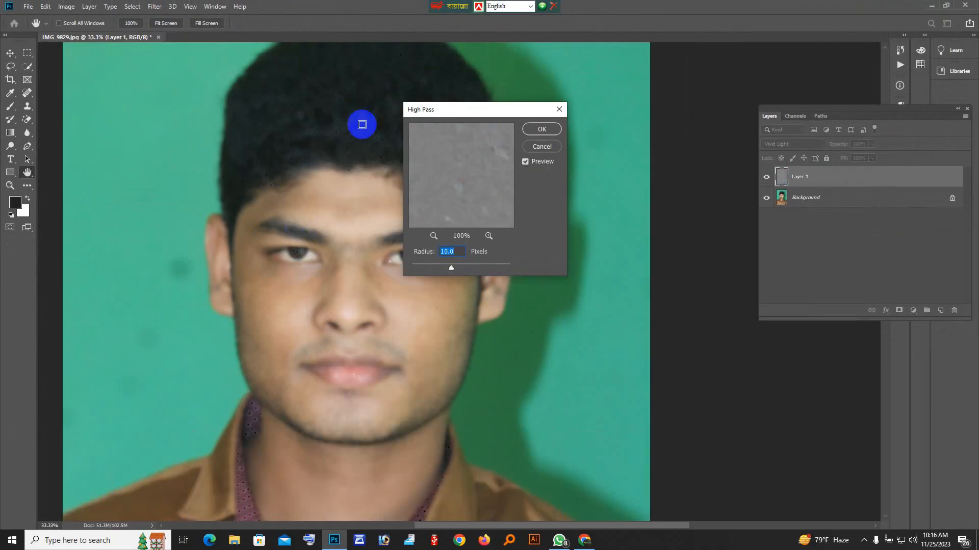
left_click_drag(500, 129, 810, 331)
left_click(799, 469)
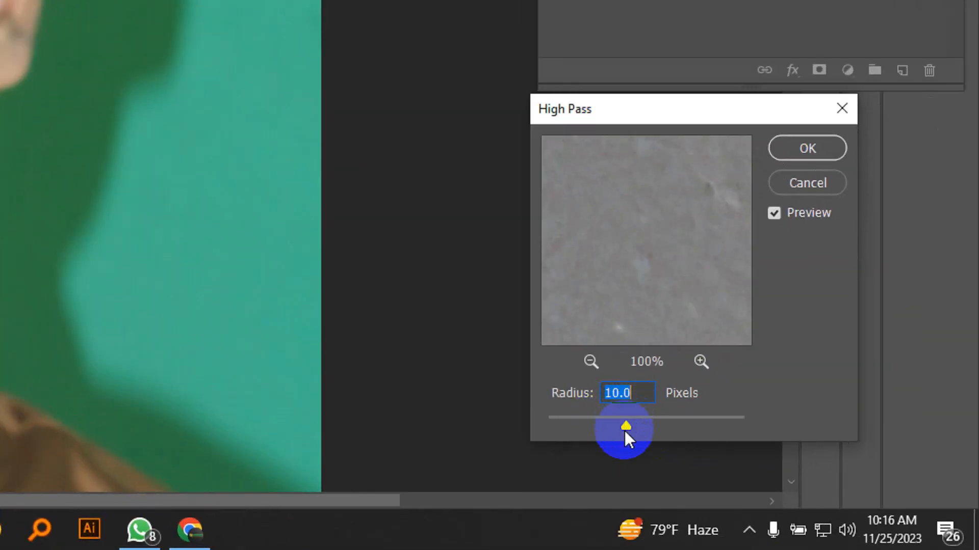
left_click_drag(625, 425, 629, 423)
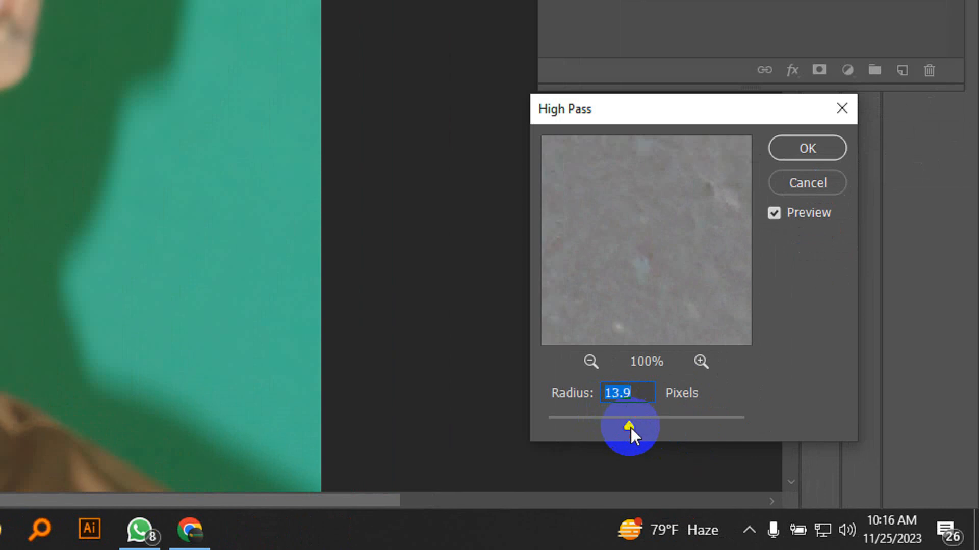
left_click_drag(629, 430, 704, 426)
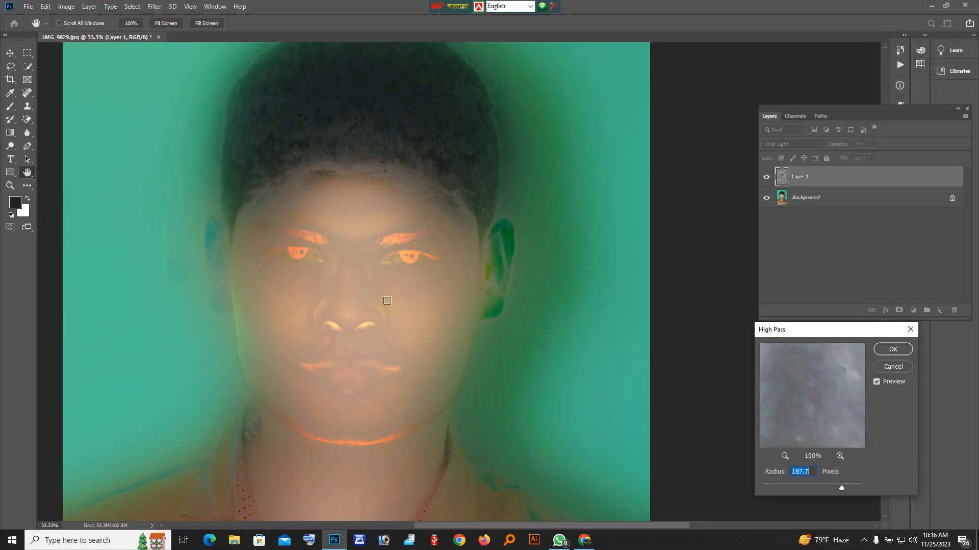
left_click_drag(840, 489, 807, 495)
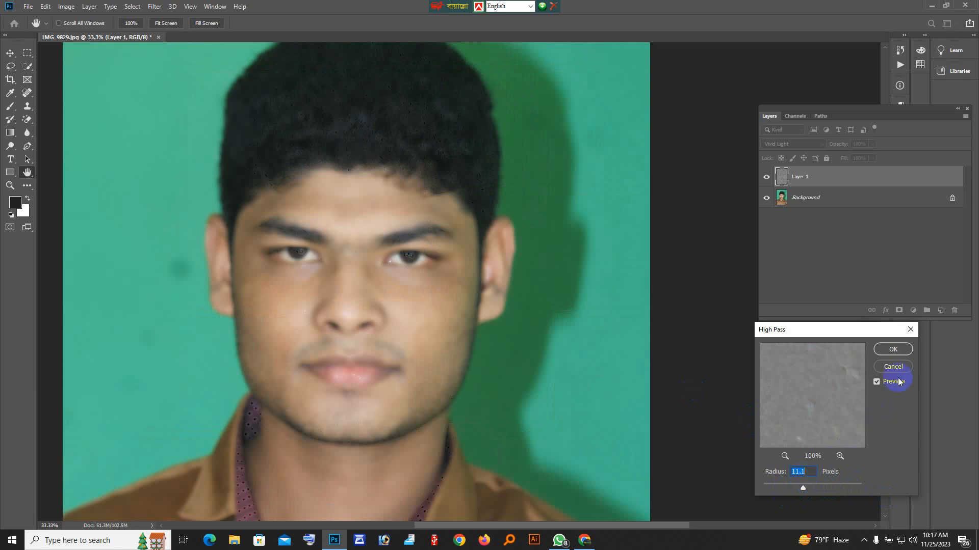
left_click(893, 349)
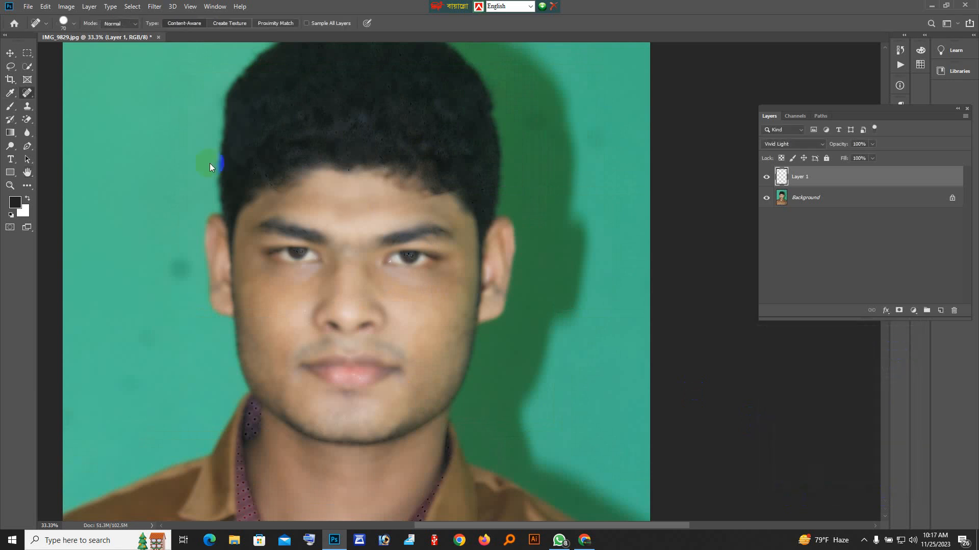
left_click(506, 208)
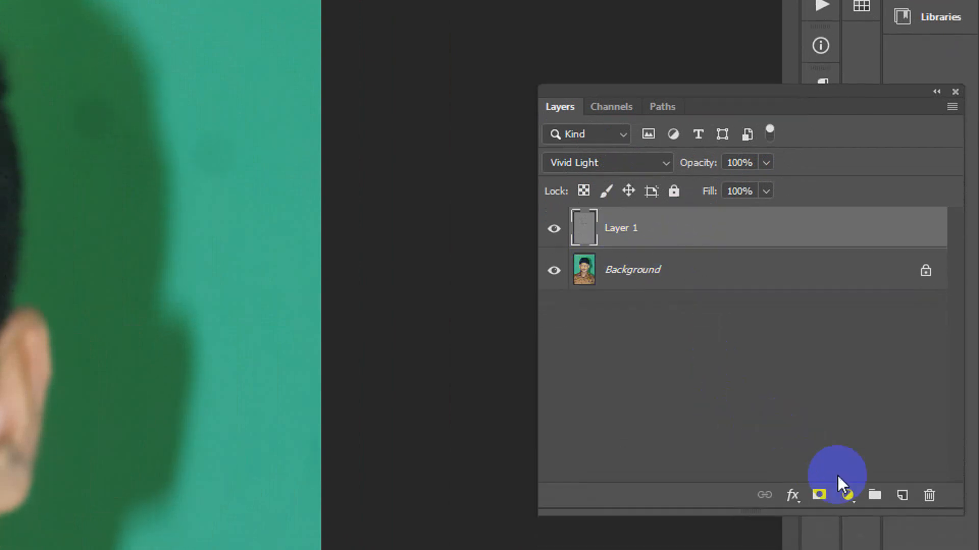
Add a layer mask to Layer 1 and invert it to black so the smoothing is hidden.
left_click(819, 495)
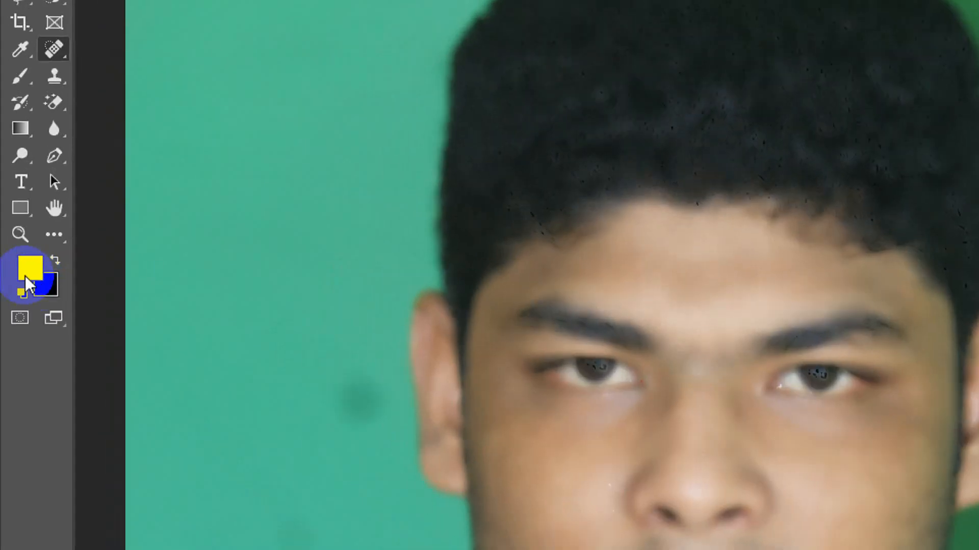
left_click(11, 216)
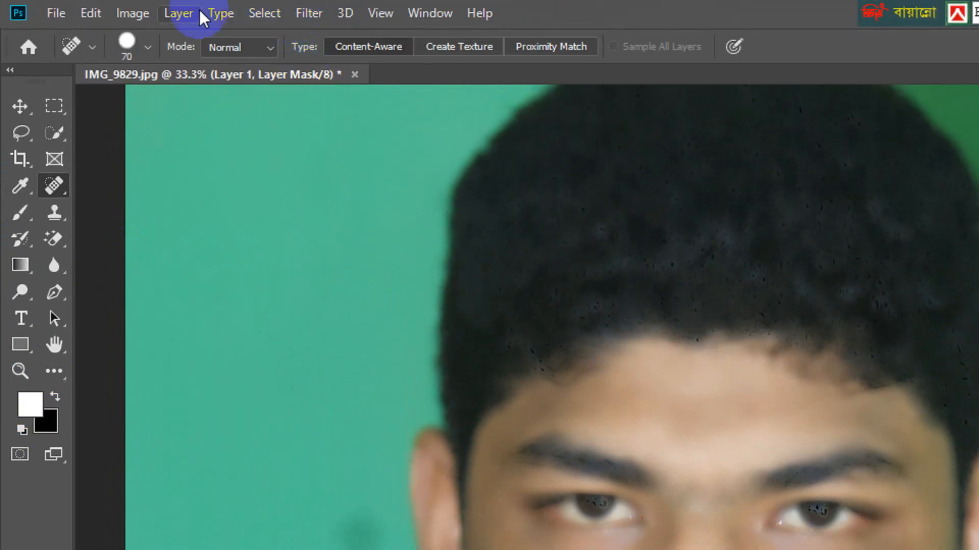
left_click(133, 17)
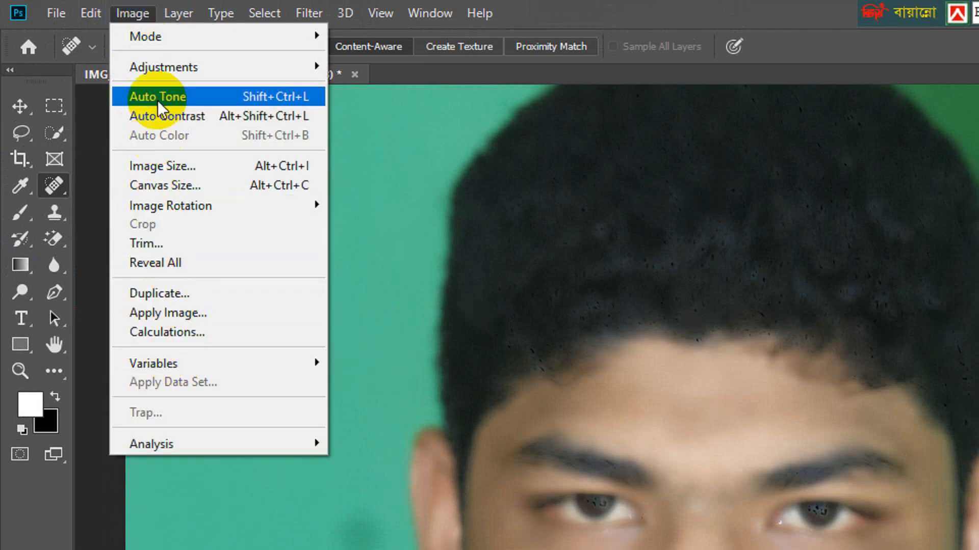
mouse_move(150, 70)
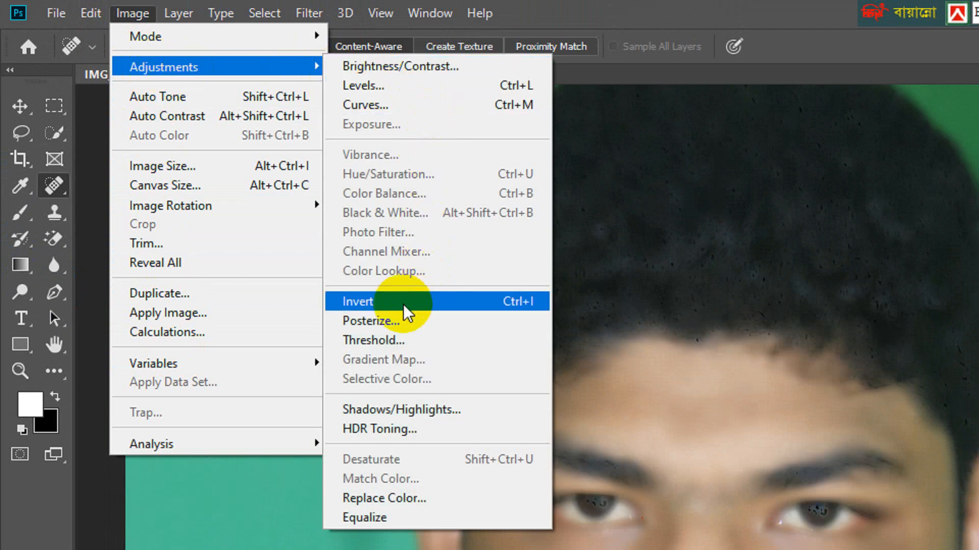
left_click(494, 299)
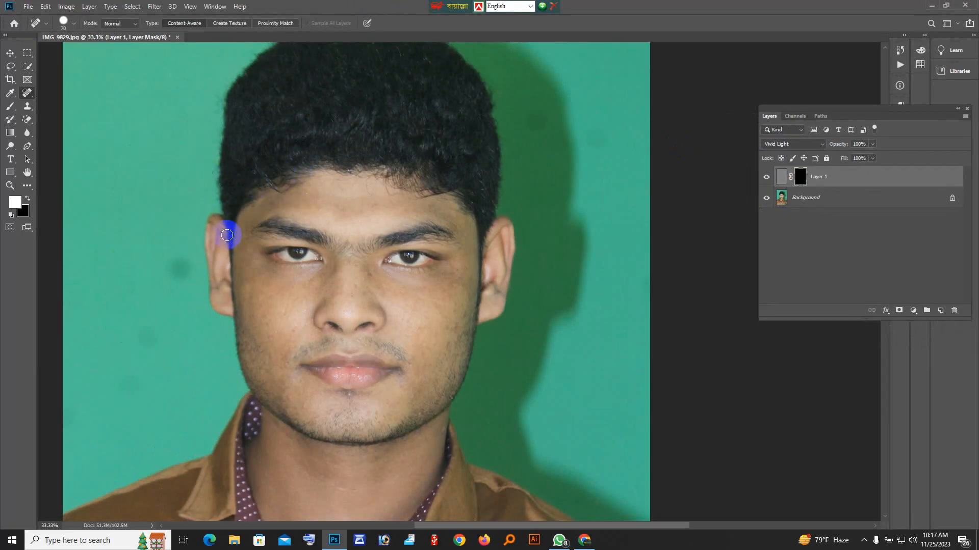
Set up the Brush tool with a soft round tip at 0% hardness for painting on the face.
scroll(326, 266, "down", 2)
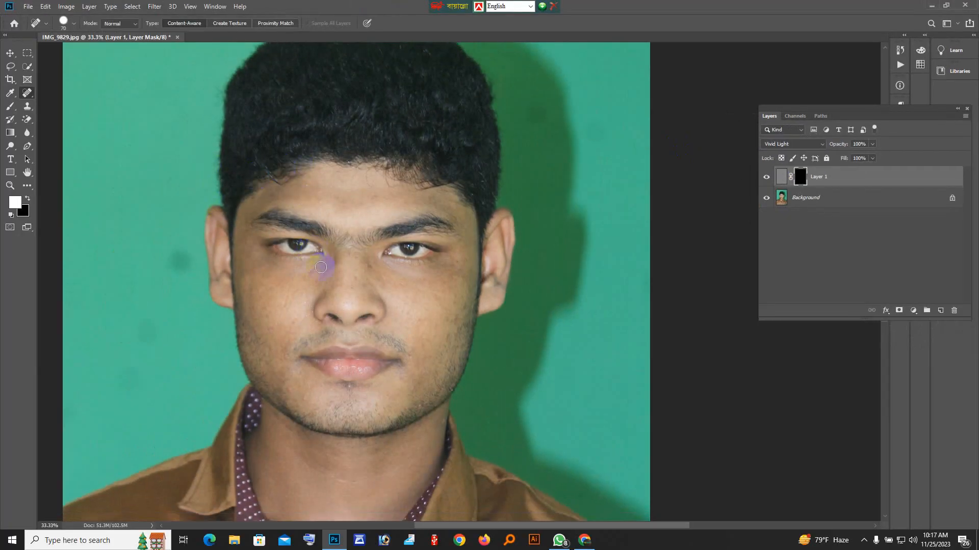
left_click(334, 282, "ctrl")
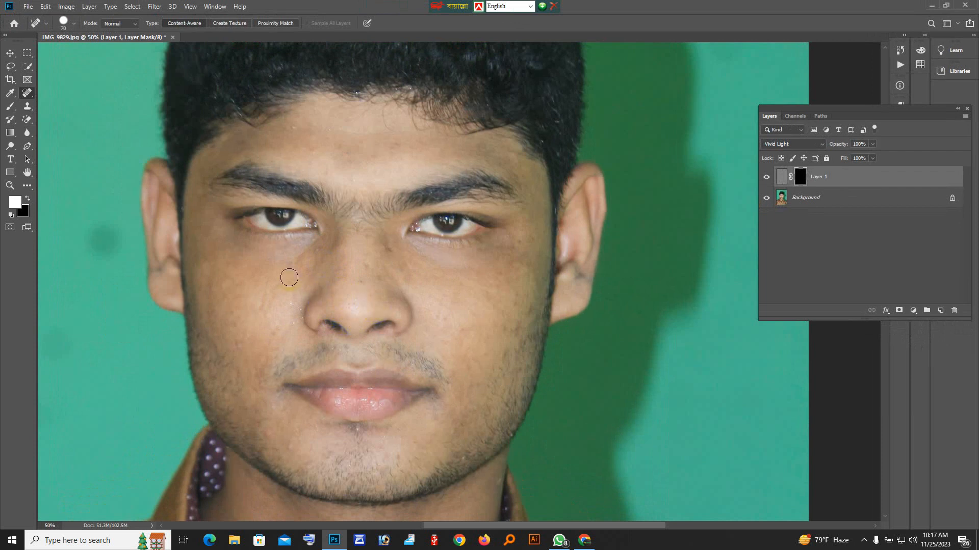
left_click(302, 280, "ctrl")
scroll(267, 201, "up", 2)
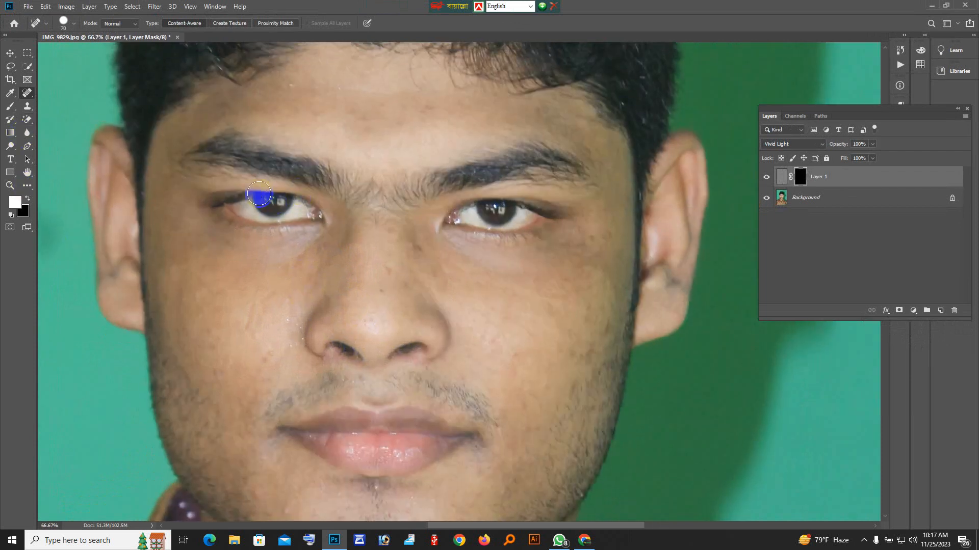
left_click(356, 167, "ctrl")
scroll(406, 168, "up", 3)
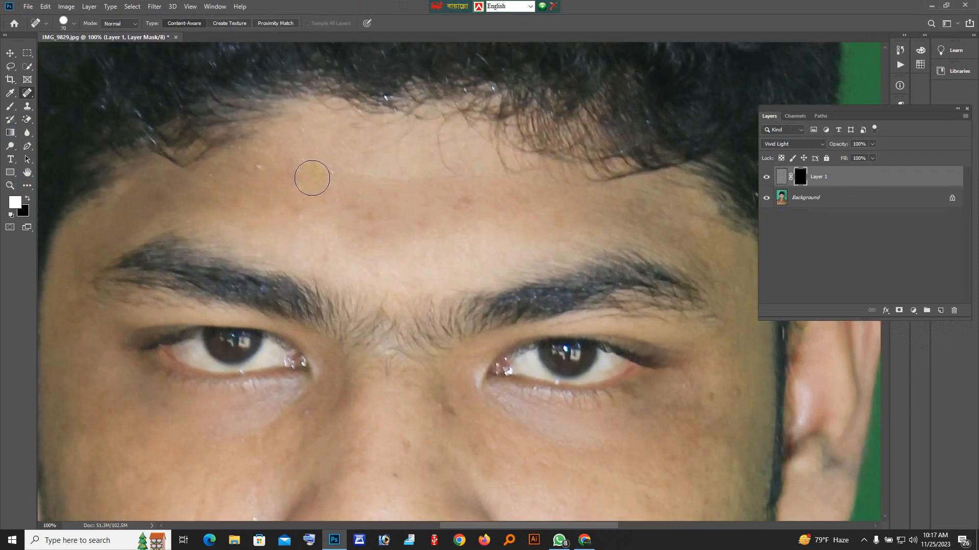
left_click(11, 108)
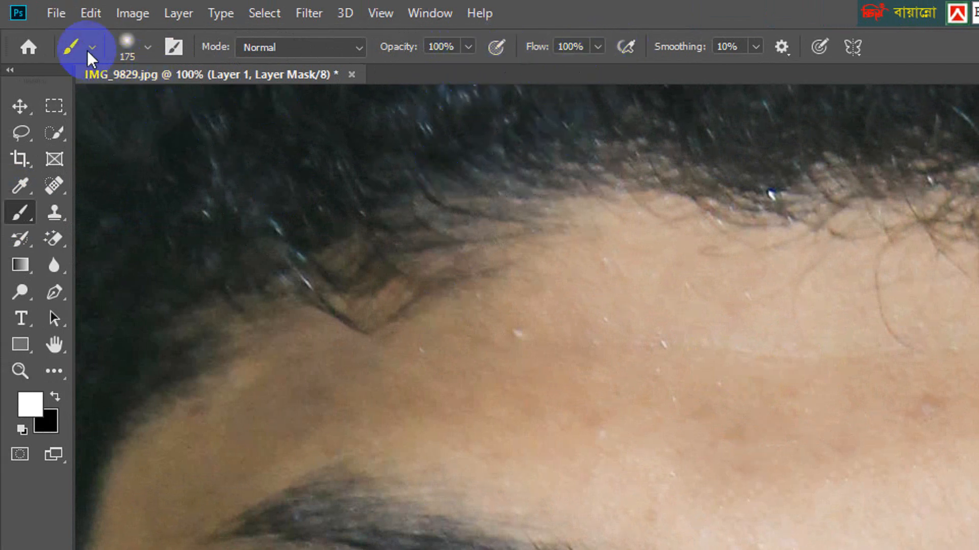
left_click(148, 48)
left_click(44, 202)
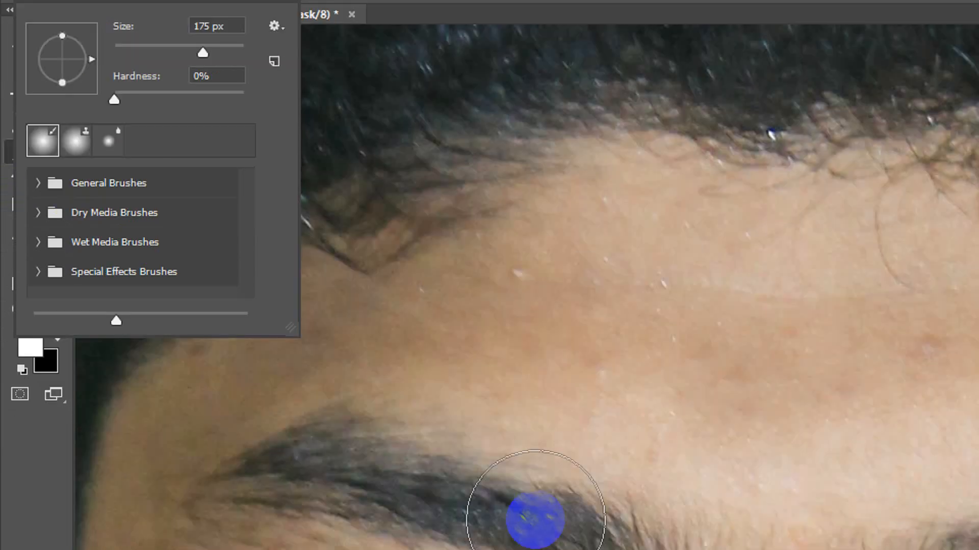
left_click(511, 329)
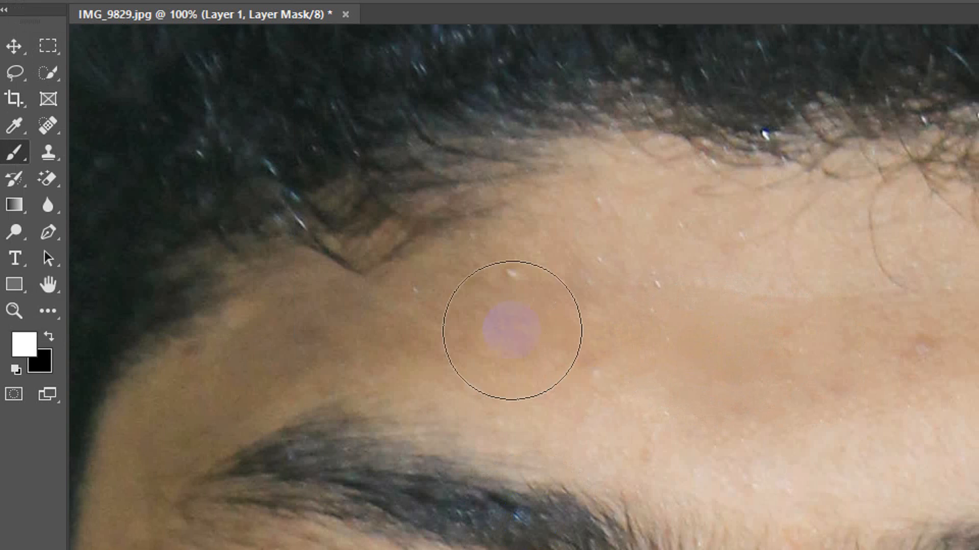
Reduce the brush size and paint white on the layer mask across the forehead to smooth its skin.
key("bracketleft")
key("bracketleft")
key("bracketleft")
key("bracketleft")
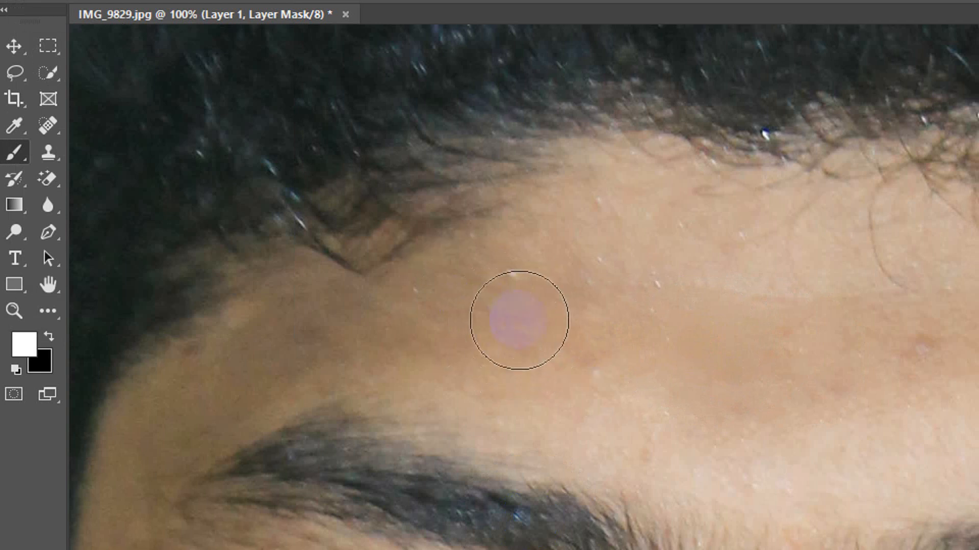
left_click(548, 345)
mouse_move(549, 345)
left_mouse_down()
mouse_move(629, 365)
mouse_move(546, 251)
mouse_move(214, 370)
mouse_move(521, 216)
mouse_move(841, 177)
mouse_move(665, 258)
mouse_move(919, 286)
left_mouse_up()
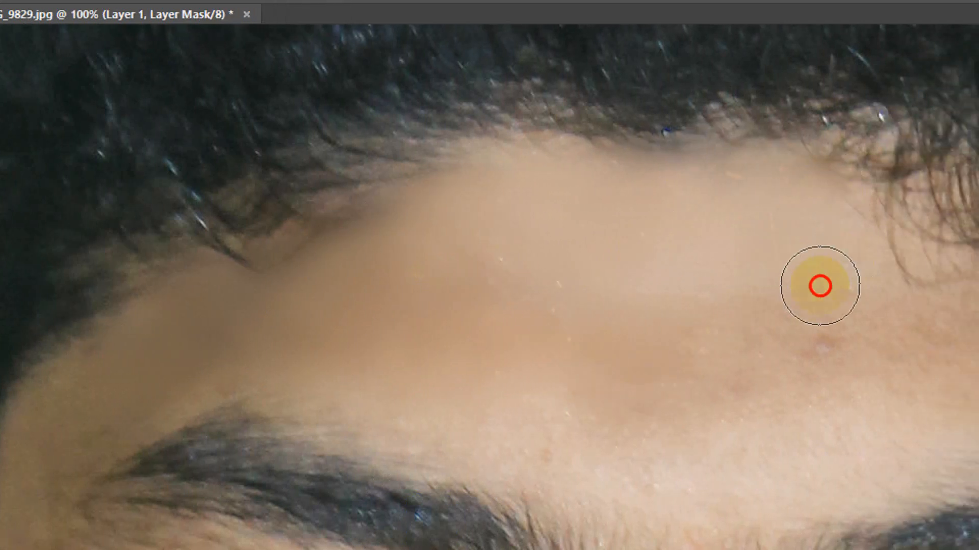
mouse_move(819, 286)
left_mouse_down()
mouse_move(835, 412)
mouse_move(574, 505)
mouse_move(961, 408)
mouse_move(978, 330)
left_mouse_up()
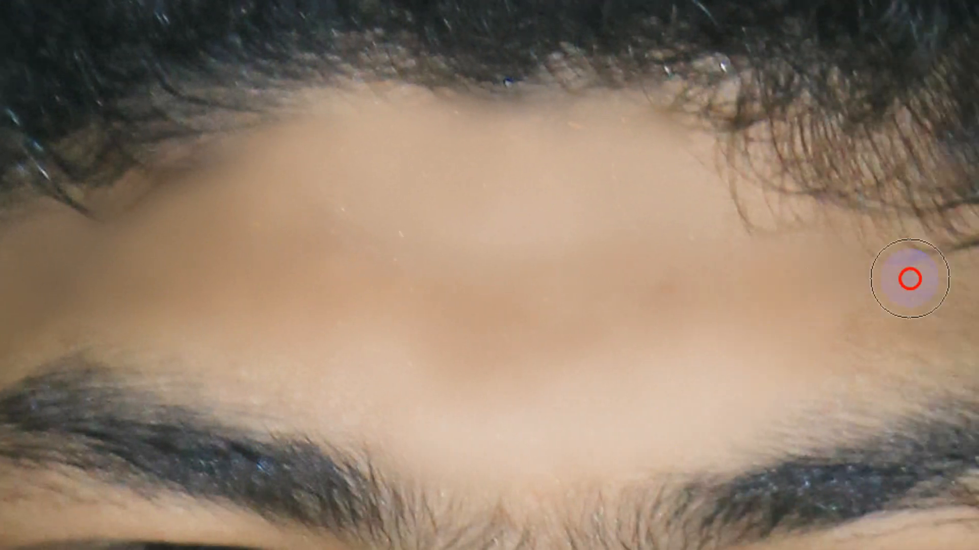
mouse_move(909, 279)
left_mouse_down()
mouse_move(758, 336)
mouse_move(860, 382)
mouse_move(571, 326)
mouse_move(820, 311)
mouse_move(921, 454)
mouse_move(876, 423)
left_mouse_up()
Paint white on the layer mask under the subject's left eye and across the left cheek down to the jaw.
left_click(499, 383, "alt")
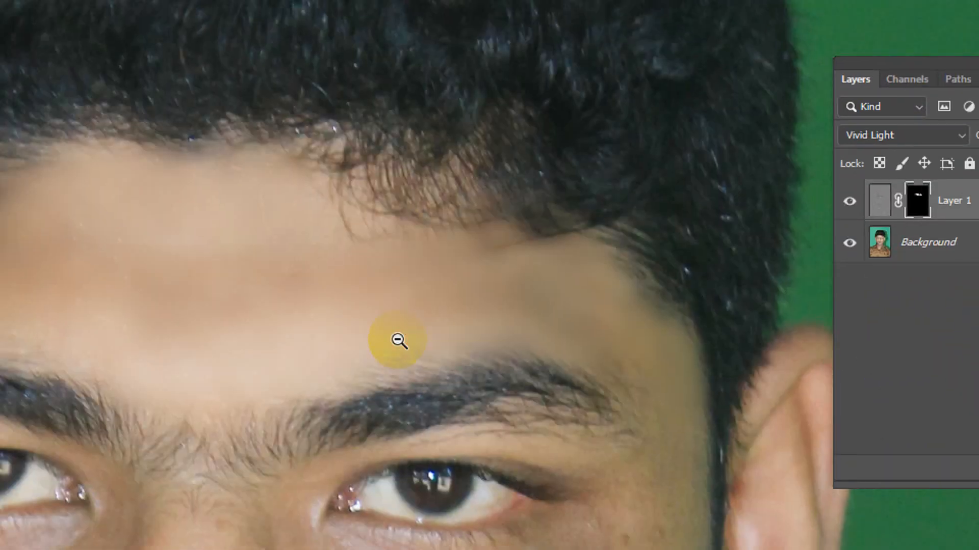
left_click(398, 340, "alt")
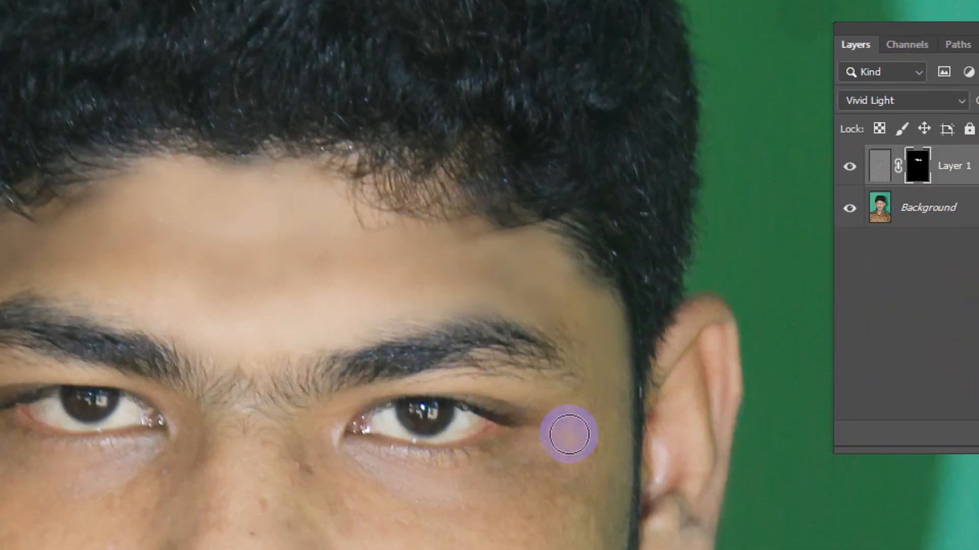
left_click_drag(584, 503, 586, 509)
mouse_move(586, 443)
left_mouse_down()
mouse_move(561, 464)
mouse_move(334, 429)
mouse_move(446, 471)
mouse_move(369, 512)
left_mouse_up()
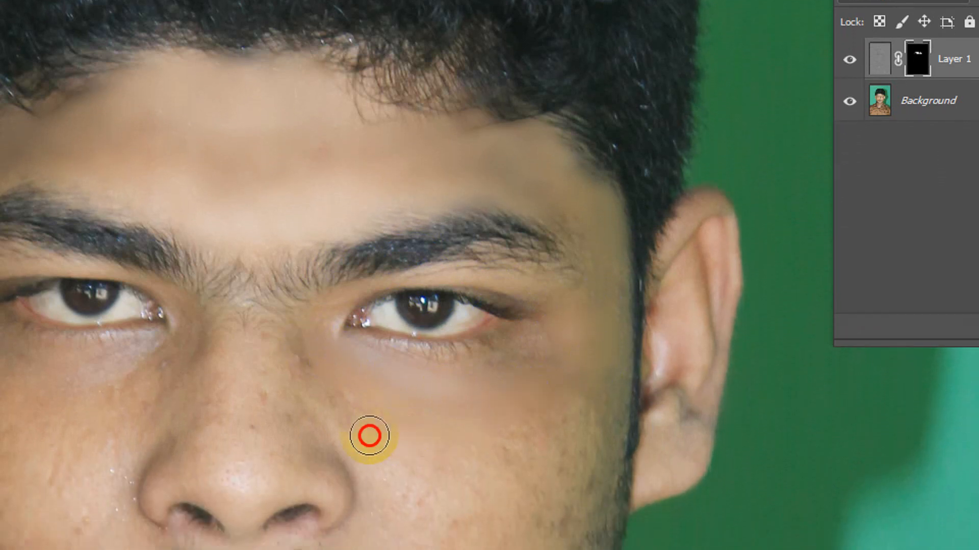
mouse_move(370, 435)
left_mouse_down()
mouse_move(552, 394)
mouse_move(507, 470)
mouse_move(529, 494)
mouse_move(374, 482)
left_mouse_up()
mouse_move(375, 419)
left_mouse_down()
mouse_move(470, 463)
mouse_move(516, 438)
mouse_move(546, 489)
mouse_move(599, 376)
left_mouse_up()
mouse_move(599, 321)
left_mouse_down()
mouse_move(523, 456)
mouse_move(479, 465)
mouse_move(487, 447)
mouse_move(593, 372)
mouse_move(498, 462)
mouse_move(477, 458)
mouse_move(567, 391)
mouse_move(463, 464)
mouse_move(468, 409)
left_mouse_up()
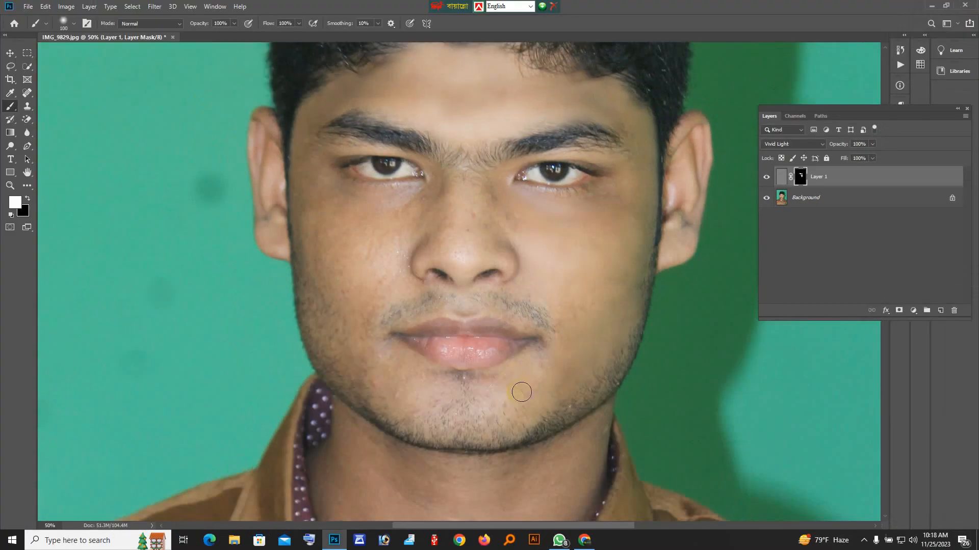
scroll(510, 372, "up", 3)
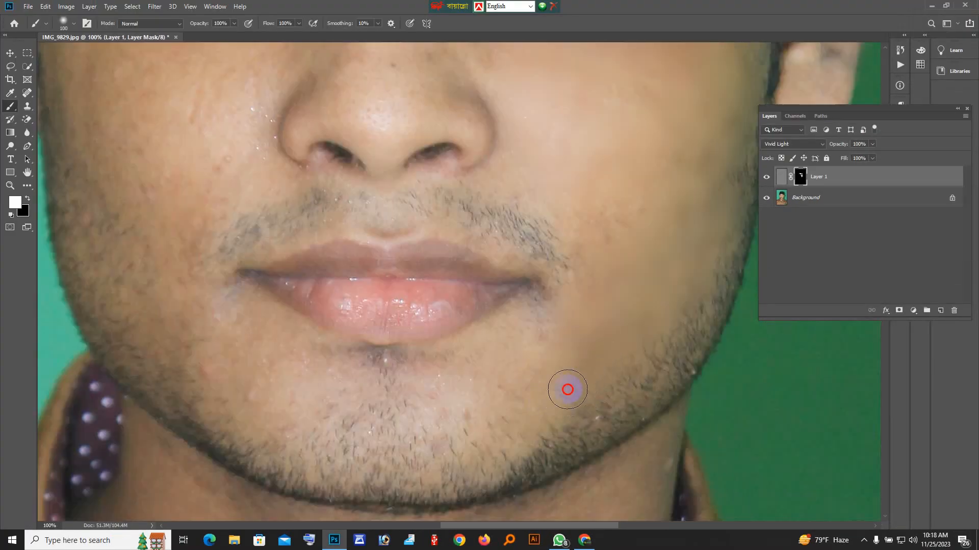
mouse_move(567, 389)
left_mouse_down()
mouse_move(515, 397)
mouse_move(505, 351)
mouse_move(463, 384)
mouse_move(434, 385)
mouse_move(456, 415)
mouse_move(444, 371)
mouse_move(502, 326)
mouse_move(527, 320)
mouse_move(558, 332)
mouse_move(588, 311)
mouse_move(615, 265)
mouse_move(616, 234)
mouse_move(593, 211)
mouse_move(501, 178)
mouse_move(513, 152)
left_mouse_up()
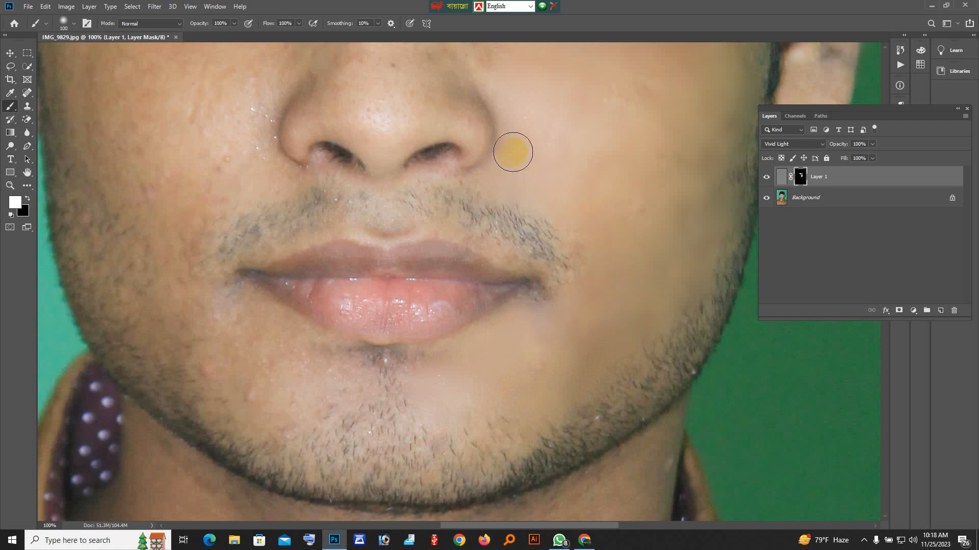
Paint the smoothing in over the nose, the subject's right cheek and the skin under the right eye.
mouse_move(591, 131)
left_mouse_down()
mouse_move(520, 117)
mouse_move(507, 125)
mouse_move(500, 350)
mouse_move(519, 160)
mouse_move(501, 276)
mouse_move(506, 222)
mouse_move(471, 169)
mouse_move(456, 165)
mouse_move(422, 184)
mouse_move(440, 238)
mouse_move(399, 238)
mouse_move(396, 169)
mouse_move(357, 252)
mouse_move(385, 160)
mouse_move(423, 121)
mouse_move(329, 178)
mouse_move(336, 166)
mouse_move(302, 269)
mouse_move(295, 238)
mouse_move(286, 256)
mouse_move(291, 318)
mouse_move(271, 269)
mouse_move(281, 163)
mouse_move(197, 174)
mouse_move(128, 146)
mouse_move(238, 180)
mouse_move(305, 154)
mouse_move(171, 214)
left_mouse_up()
scroll(109, 134, "up", 3)
mouse_move(82, 122)
left_mouse_down()
mouse_move(77, 175)
mouse_move(105, 178)
mouse_move(111, 216)
mouse_move(81, 267)
mouse_move(108, 369)
mouse_move(180, 338)
left_mouse_up()
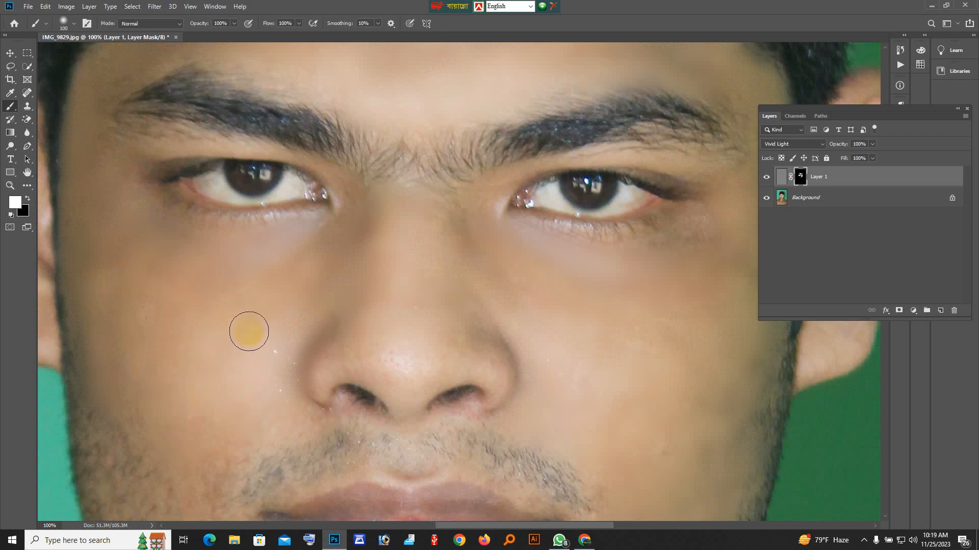
Paint white on the mask over the subject's right ear and the lower right cheek beside the mouth.
scroll(255, 347, "down", 3)
scroll(251, 350, "down", 1)
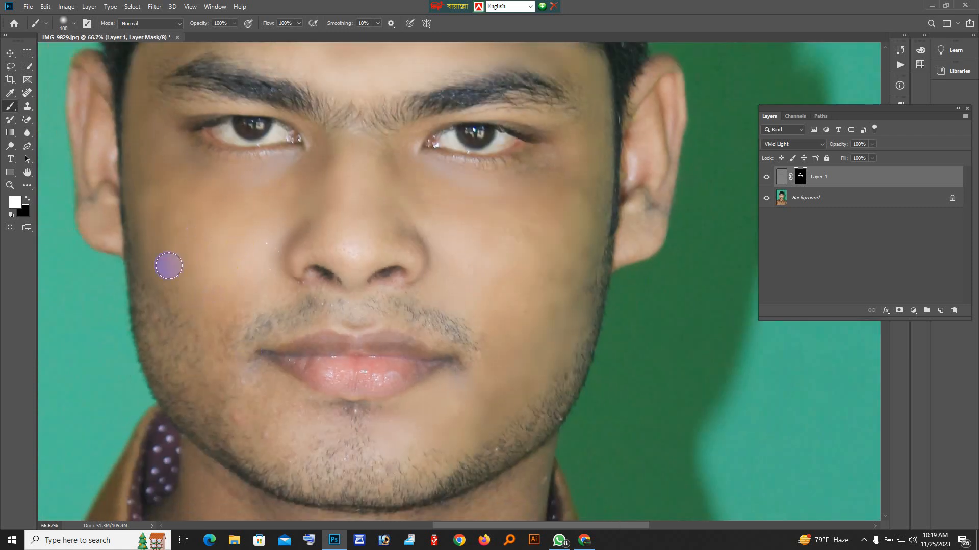
mouse_move(92, 170)
left_mouse_down()
mouse_move(64, 99)
mouse_move(74, 72)
mouse_move(87, 87)
left_mouse_up()
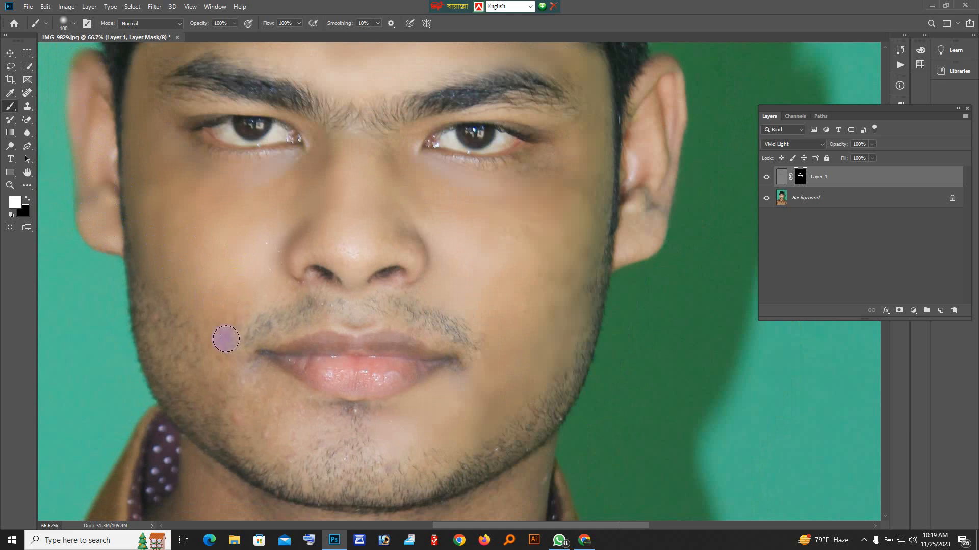
mouse_move(214, 356)
left_mouse_down()
mouse_move(180, 315)
mouse_move(221, 388)
left_mouse_up()
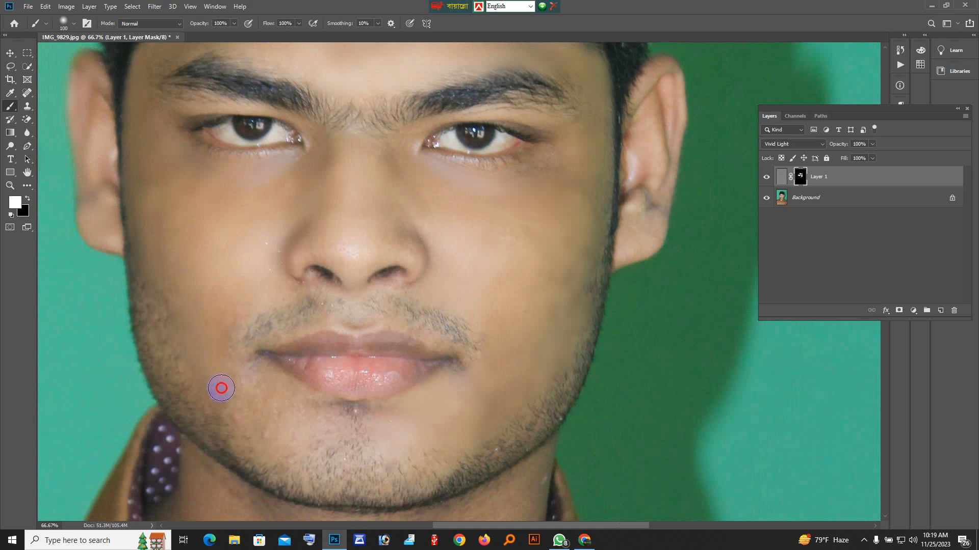
mouse_move(227, 322)
left_mouse_down()
mouse_move(274, 288)
mouse_move(237, 311)
mouse_move(259, 307)
left_mouse_up()
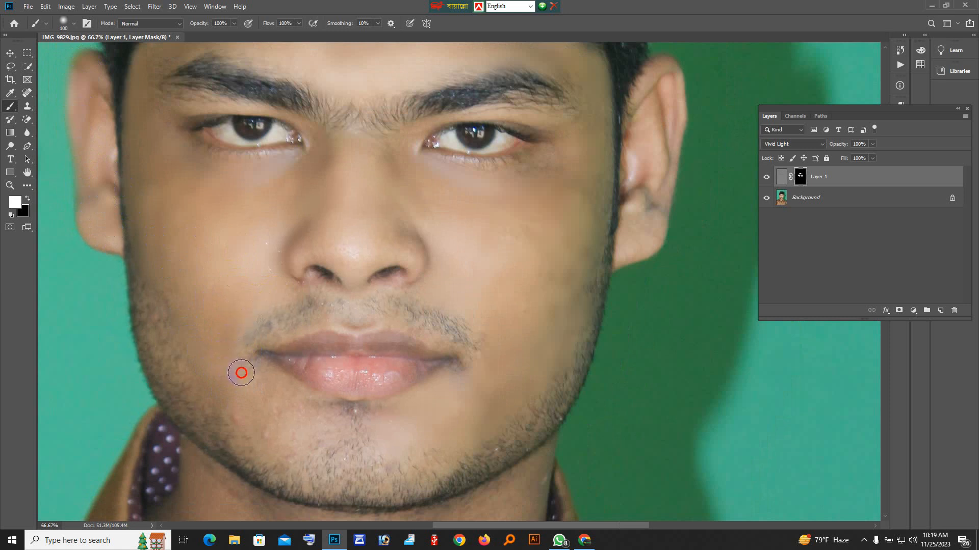
Smooth the chin on both sides below the lips and the subject's right jaw by painting the mask.
left_click_drag(267, 379, 232, 417)
mouse_move(300, 406)
left_mouse_down()
mouse_move(311, 430)
mouse_move(342, 424)
mouse_move(287, 457)
mouse_move(319, 438)
mouse_move(321, 406)
mouse_move(329, 421)
mouse_move(298, 450)
mouse_move(266, 461)
left_mouse_up()
left_click_drag(394, 432, 427, 454)
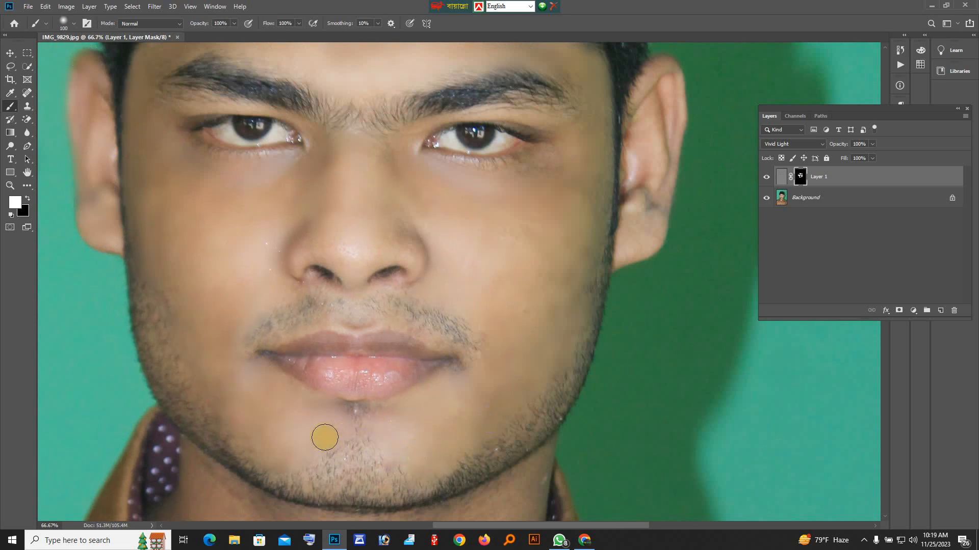
mouse_move(229, 406)
left_mouse_down()
mouse_move(153, 280)
mouse_move(191, 297)
left_mouse_up()
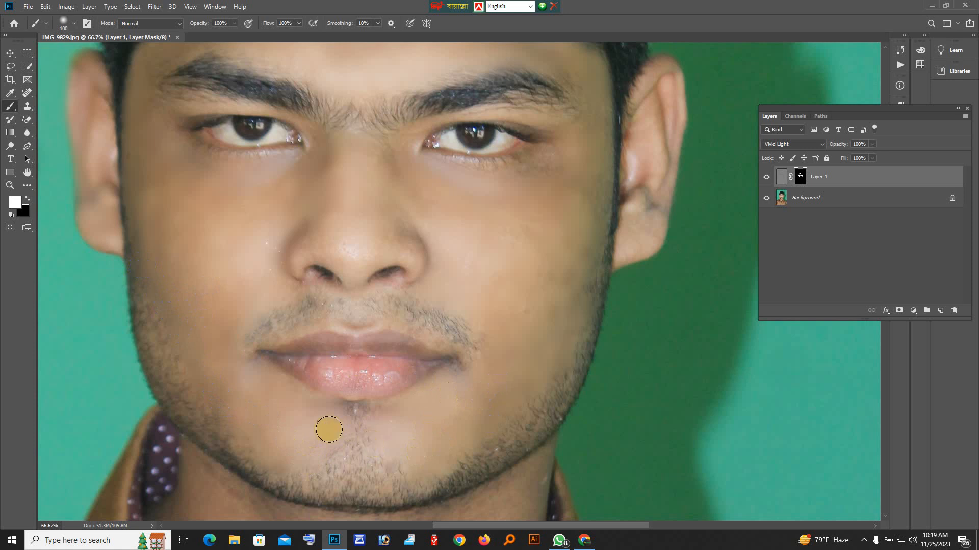
Paint white on the layer mask over the neck and down to the shirt's open collar.
scroll(235, 382, "down", 5)
mouse_move(224, 290)
left_mouse_down()
mouse_move(211, 311)
mouse_move(300, 346)
mouse_move(420, 349)
mouse_move(498, 327)
mouse_move(438, 351)
left_mouse_up()
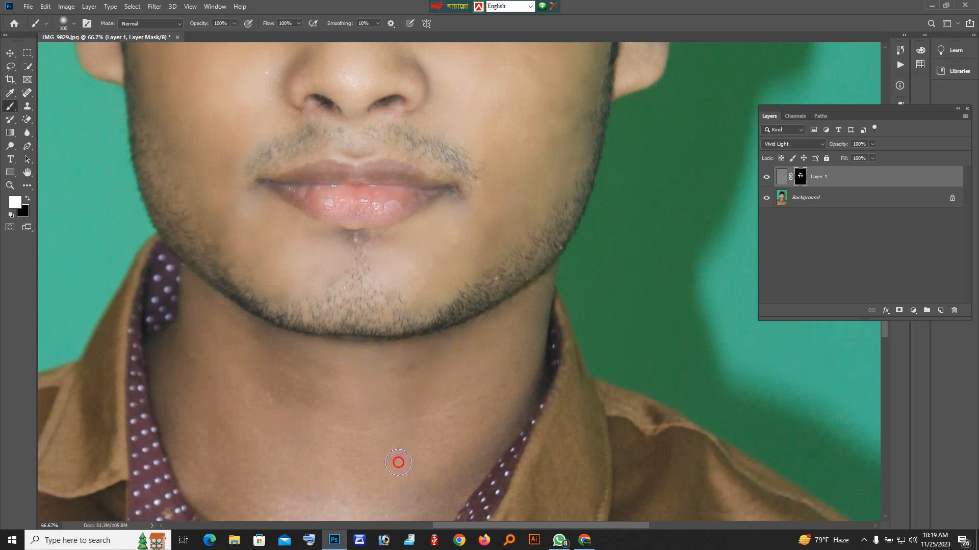
scroll(390, 435, "down", 3)
mouse_move(467, 358)
left_mouse_down()
mouse_move(488, 333)
mouse_move(454, 346)
left_mouse_up()
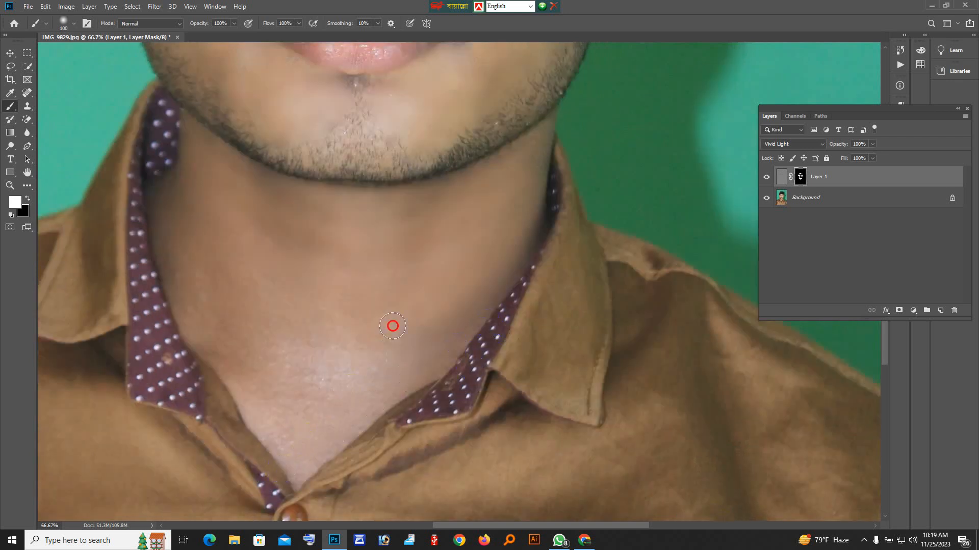
mouse_move(262, 350)
left_mouse_down()
mouse_move(240, 284)
mouse_move(200, 321)
mouse_move(207, 282)
mouse_move(265, 233)
mouse_move(380, 291)
left_mouse_up()
Go over the nose, the subject's right cheek and the forehead again on the mask to even out the smoothing.
scroll(460, 255, "up", 10)
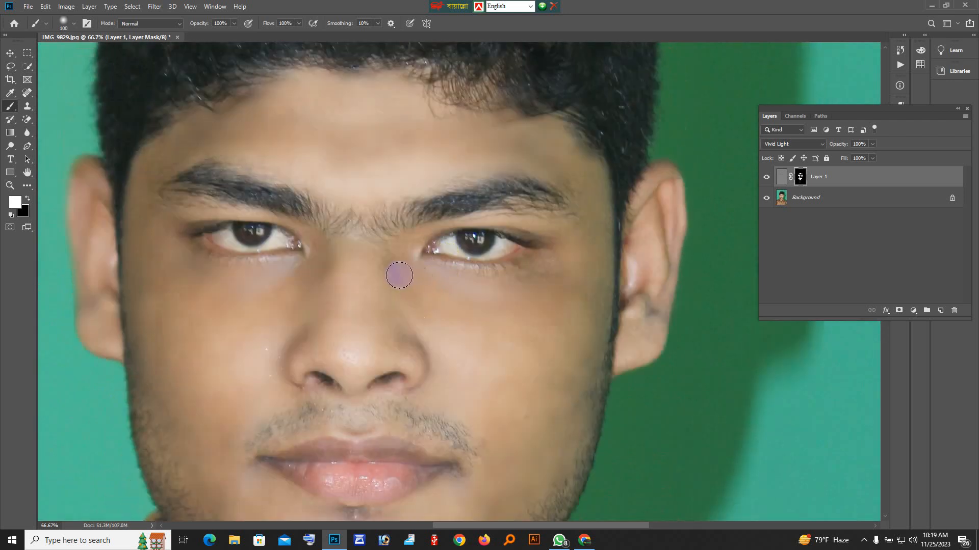
mouse_move(390, 263)
left_mouse_down()
mouse_move(402, 292)
mouse_move(399, 270)
mouse_move(399, 316)
mouse_move(429, 359)
left_mouse_up()
mouse_move(313, 326)
left_mouse_down()
mouse_move(281, 352)
mouse_move(284, 338)
mouse_move(357, 329)
mouse_move(395, 393)
mouse_move(308, 391)
mouse_move(448, 416)
mouse_move(430, 439)
mouse_move(321, 406)
mouse_move(189, 430)
left_mouse_up()
scroll(287, 392, "up", 1)
scroll(287, 393, "up", 5)
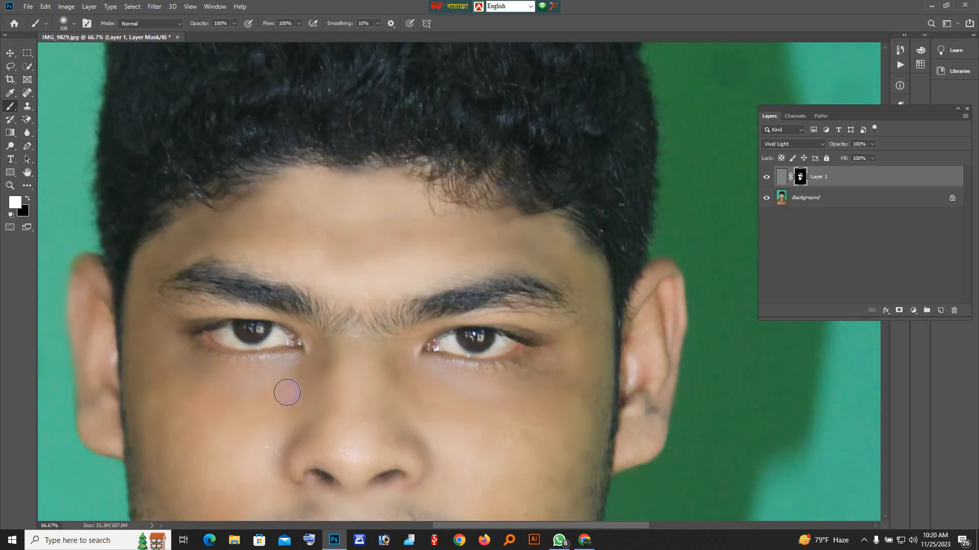
mouse_move(429, 247)
left_mouse_down()
mouse_move(500, 276)
mouse_move(299, 238)
mouse_move(503, 260)
mouse_move(586, 297)
mouse_move(439, 253)
left_mouse_up()
Enlarge the brush to 125 and paint along both sides of the lower face on the layer mask.
left_click(341, 325, "ctrl+alt")
left_click(336, 323, "ctrl+alt")
left_click(336, 324, "ctrl+alt")
left_click(336, 324, "ctrl+alt")
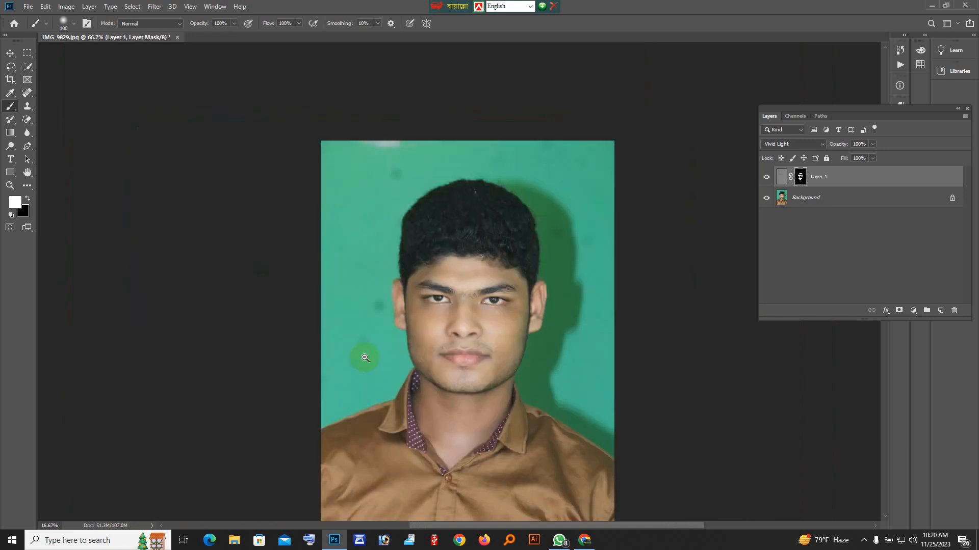
scroll(546, 399, "down", 4)
left_click(503, 297, "ctrl")
left_click(503, 296, "ctrl")
left_click(503, 295, "ctrl")
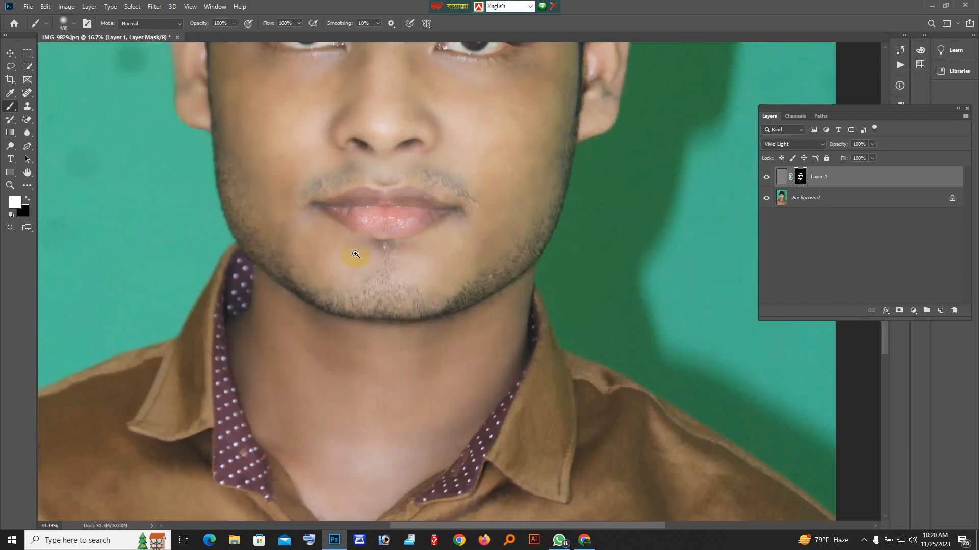
mouse_move(314, 252)
left_mouse_down()
mouse_move(272, 237)
mouse_move(242, 165)
mouse_move(290, 177)
mouse_move(234, 161)
left_mouse_up()
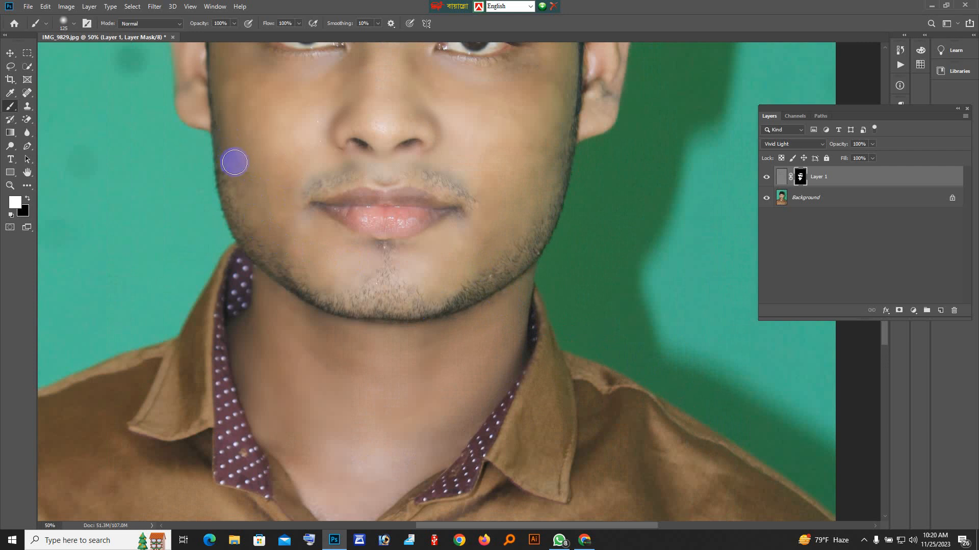
mouse_move(547, 153)
left_mouse_down()
mouse_move(516, 160)
mouse_move(549, 138)
mouse_move(514, 181)
left_mouse_up()
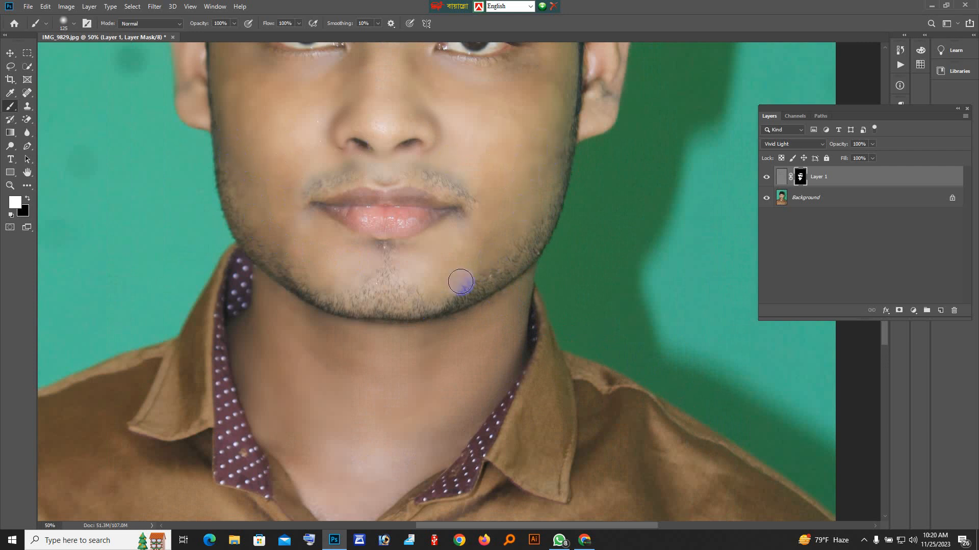
Paint white on the mask across the forehead up to the hairline.
scroll(416, 285, "up", 2)
scroll(528, 290, "up", 6)
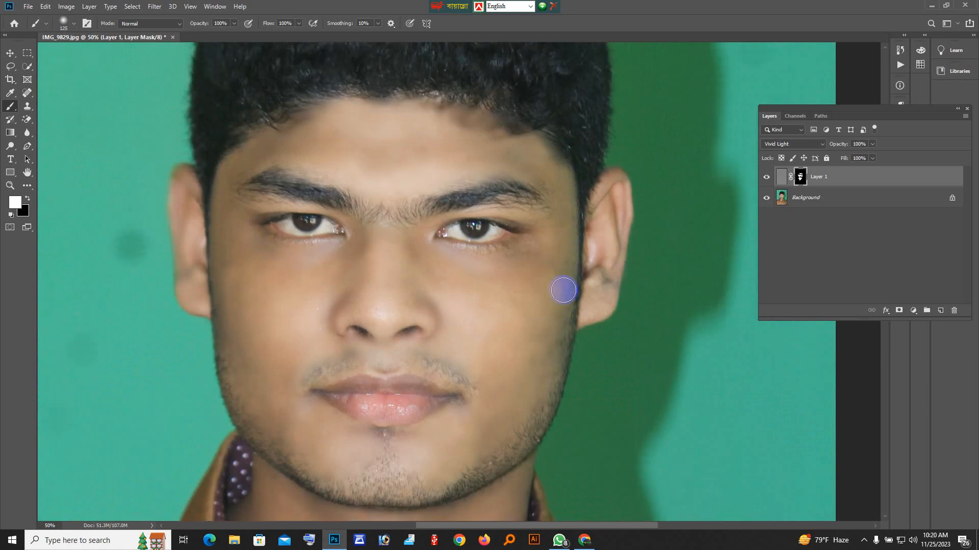
scroll(384, 215, "up", 1)
left_click_drag(471, 177, 421, 170)
mouse_move(356, 180)
left_mouse_down()
mouse_move(414, 182)
mouse_move(498, 159)
left_mouse_up()
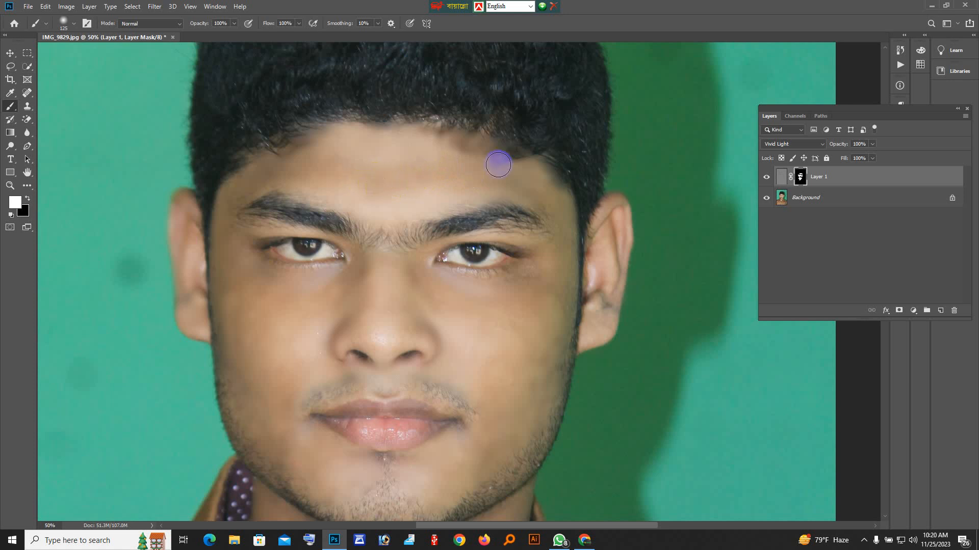
Paint the smoothing in over the upper part of the subject's left ear.
scroll(520, 255, "down", 5)
scroll(478, 346, "up", 3)
mouse_move(605, 205)
left_mouse_down()
mouse_move(594, 229)
mouse_move(594, 180)
mouse_move(612, 176)
mouse_move(623, 155)
left_mouse_up()
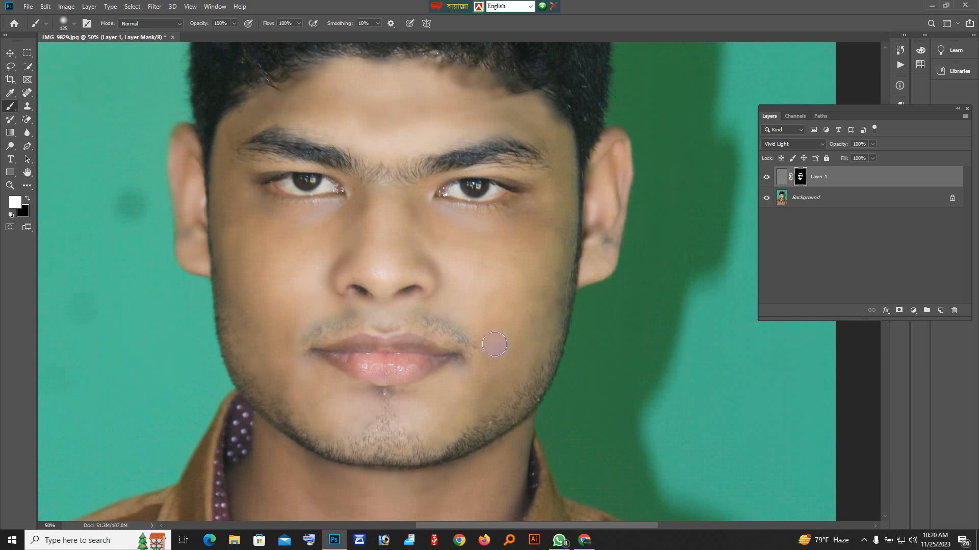
left_click(502, 262)
left_click(485, 269)
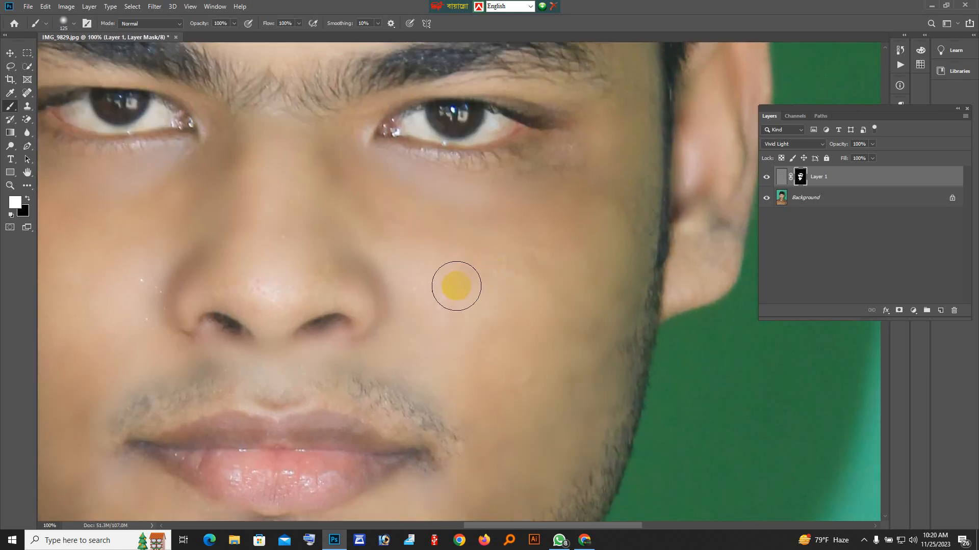
scroll(439, 291, "down", 3)
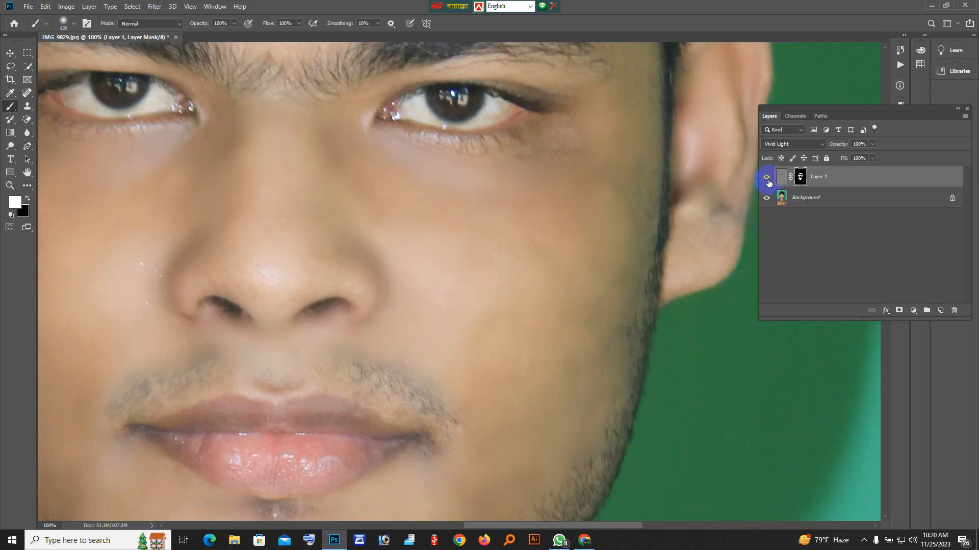
Toggle the visibility of Layer 1 several times to compare the face with and without smoothing.
left_click(768, 180)
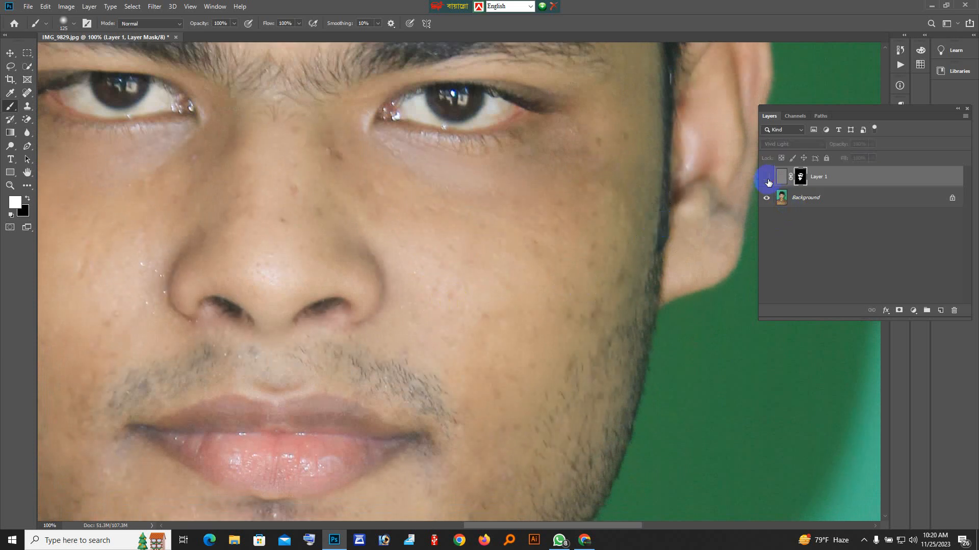
left_click(767, 180)
left_click(767, 180)
left_click(766, 179)
left_click(767, 179)
left_click(766, 179)
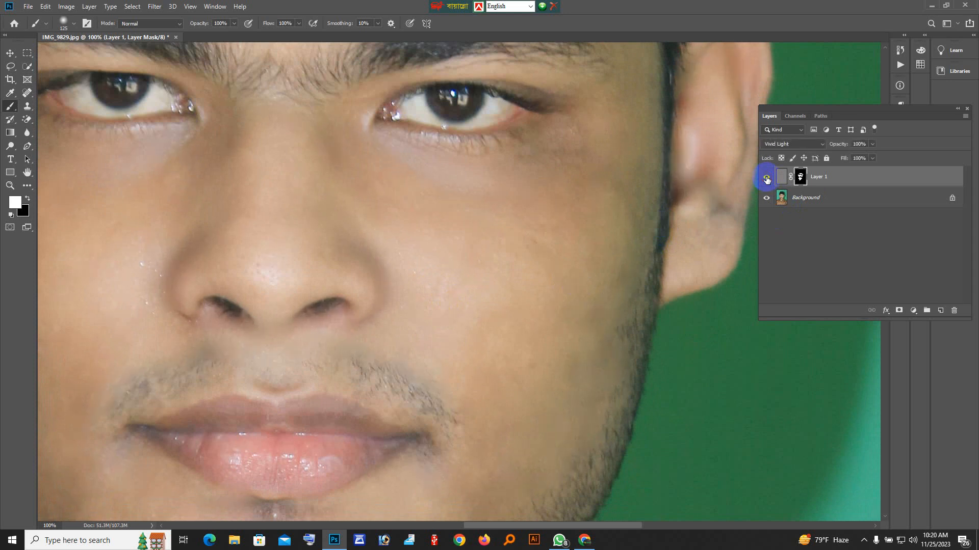
Paint white on the mask over the shadowed inner part of the subject's left ear.
mouse_move(706, 206)
left_mouse_down()
mouse_move(716, 219)
mouse_move(714, 251)
mouse_move(675, 222)
left_mouse_up()
scroll(579, 258, "down", 3)
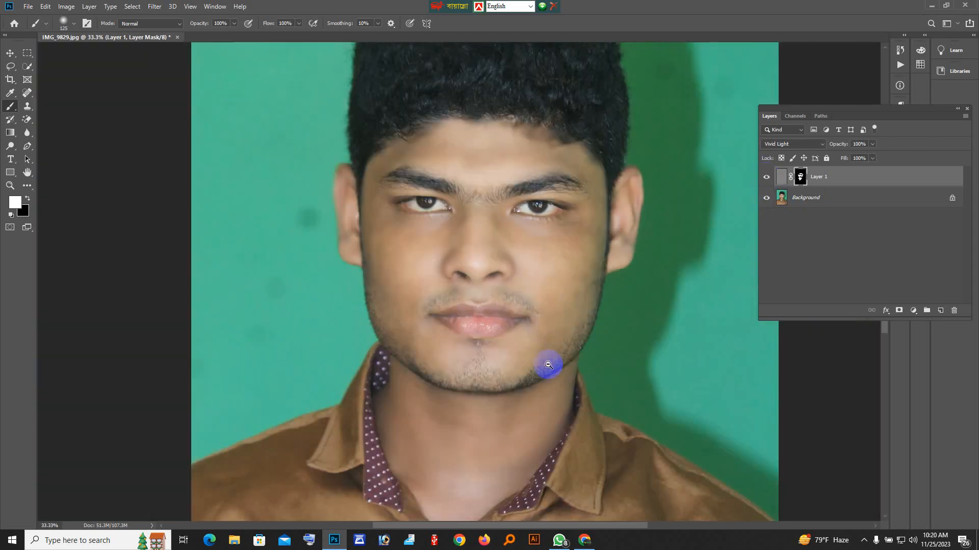
scroll(556, 285, "up", 1)
scroll(559, 283, "up", 2)
scroll(551, 299, "down", 3)
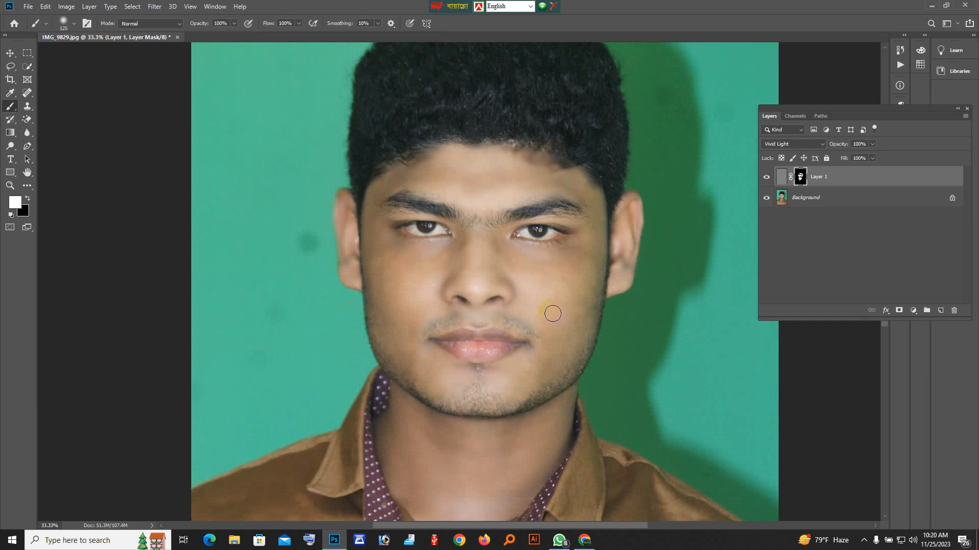
scroll(551, 324, "down", 1)
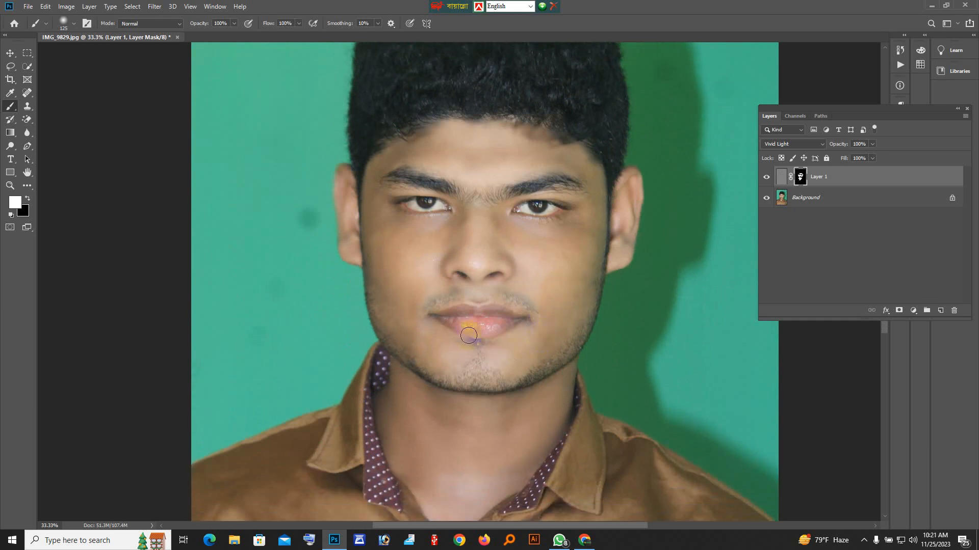
Paint white on the mask over the stubble on both jaw sides and around the corners of the mouth.
left_click(432, 263)
mouse_move(456, 234)
left_mouse_down()
mouse_move(380, 221)
mouse_move(354, 235)
mouse_move(347, 219)
mouse_move(363, 270)
mouse_move(336, 222)
mouse_move(361, 243)
mouse_move(404, 253)
mouse_move(360, 317)
mouse_move(357, 283)
mouse_move(367, 318)
left_mouse_up()
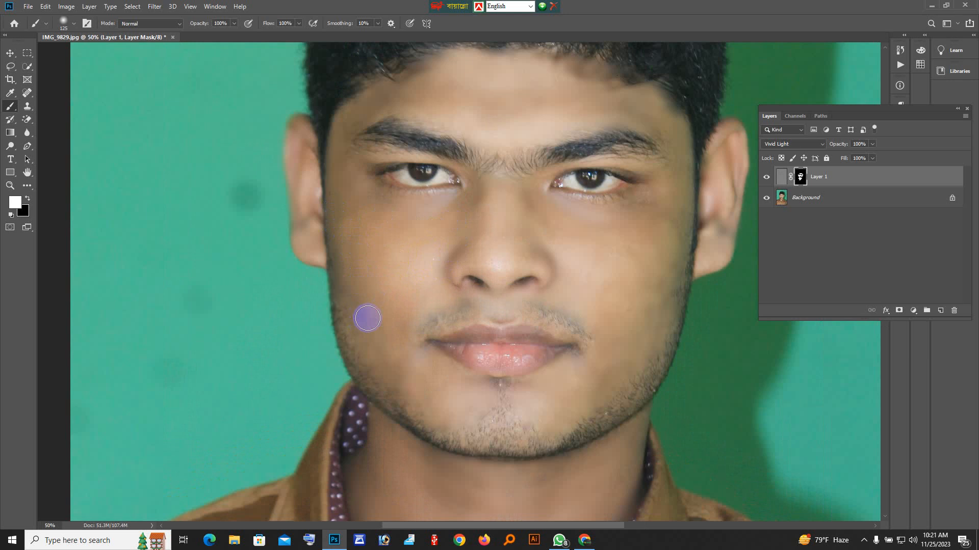
scroll(443, 376, "down", 2)
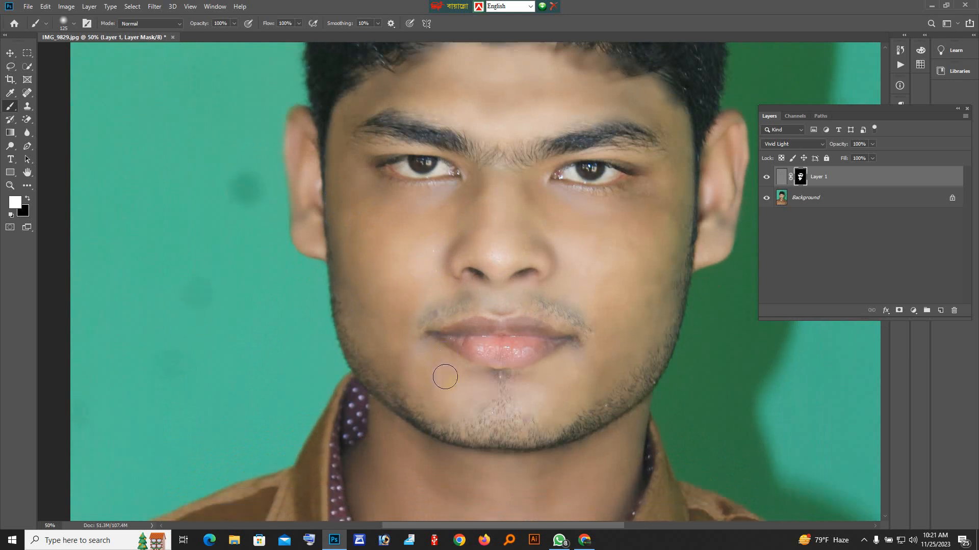
mouse_move(451, 389)
left_mouse_down()
mouse_move(474, 359)
mouse_move(524, 360)
mouse_move(544, 386)
mouse_move(605, 345)
mouse_move(622, 352)
mouse_move(683, 257)
mouse_move(682, 148)
mouse_move(338, 225)
mouse_move(334, 168)
mouse_move(343, 260)
mouse_move(367, 319)
mouse_move(393, 343)
mouse_move(389, 351)
mouse_move(413, 353)
left_mouse_up()
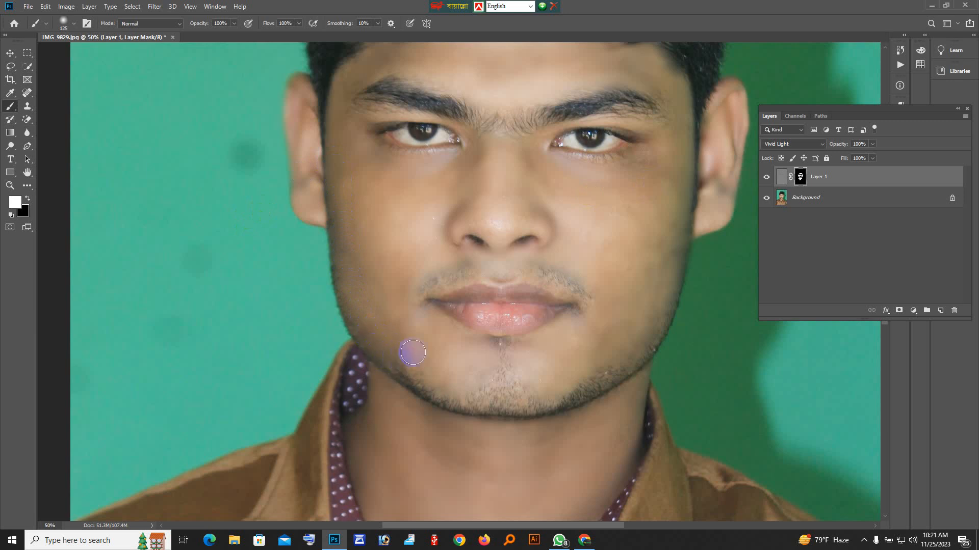
mouse_move(461, 384)
left_mouse_down()
mouse_move(528, 384)
mouse_move(548, 399)
mouse_move(582, 340)
left_mouse_up()
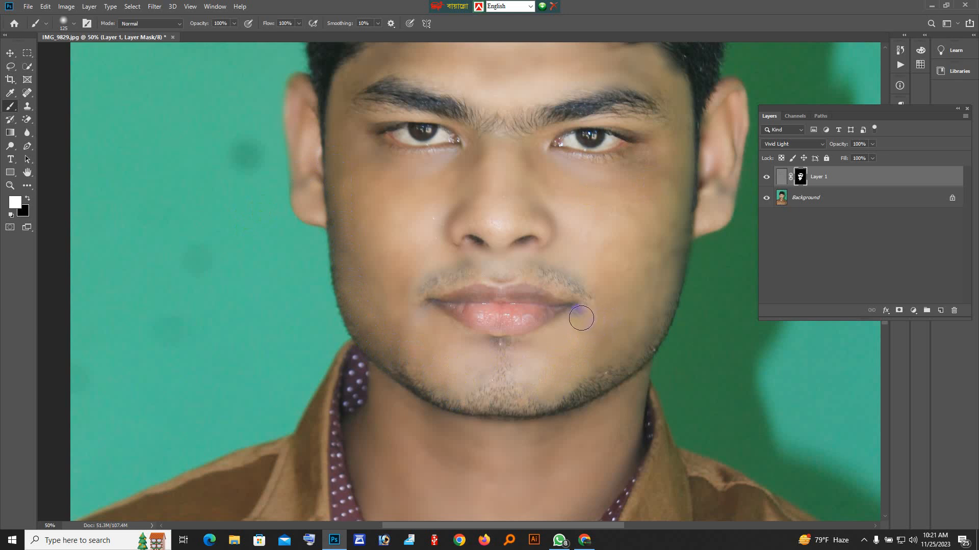
Inspect the smoothed skin close up and in the whole portrait, hiding and reshowing Layer 1 to compare before and after.
scroll(581, 317, "up", 3)
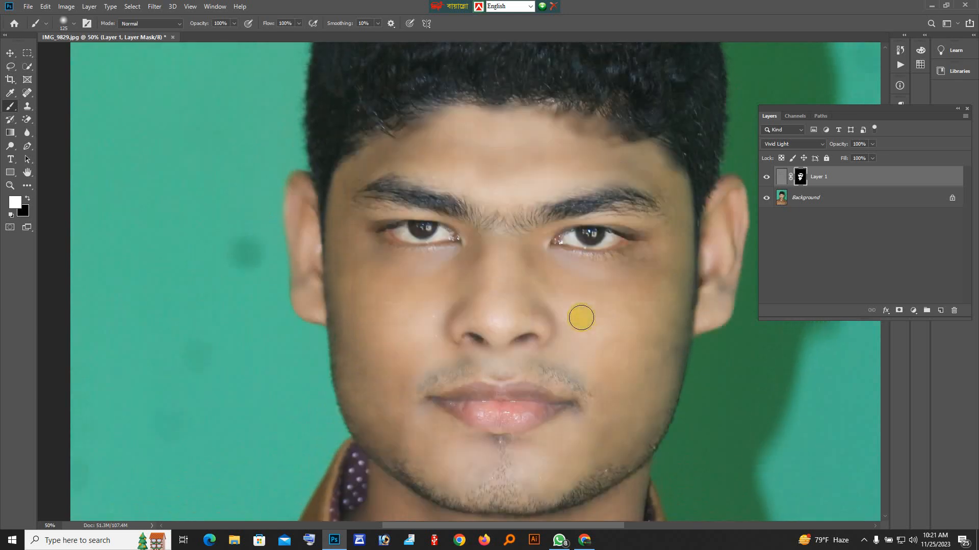
scroll(581, 318, "down", 3)
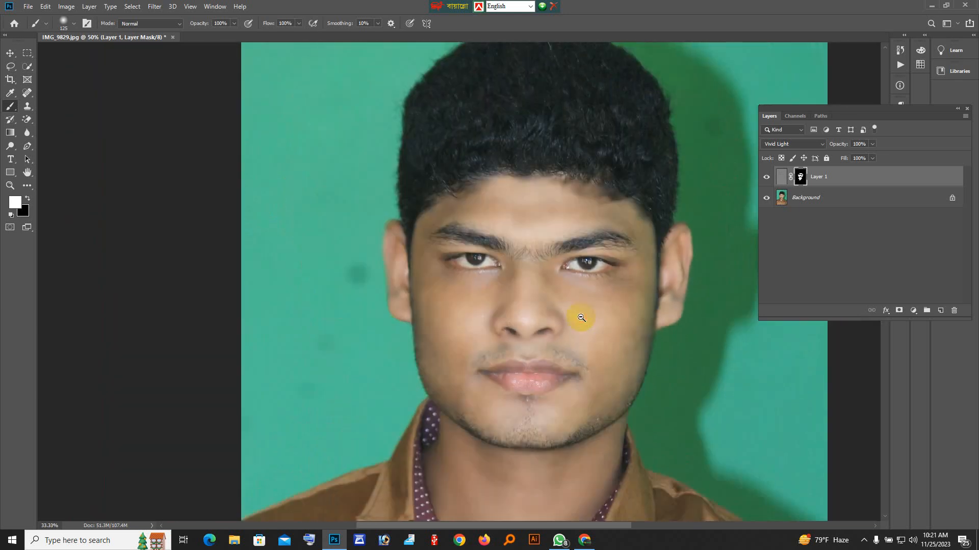
scroll(543, 312, "down", 1)
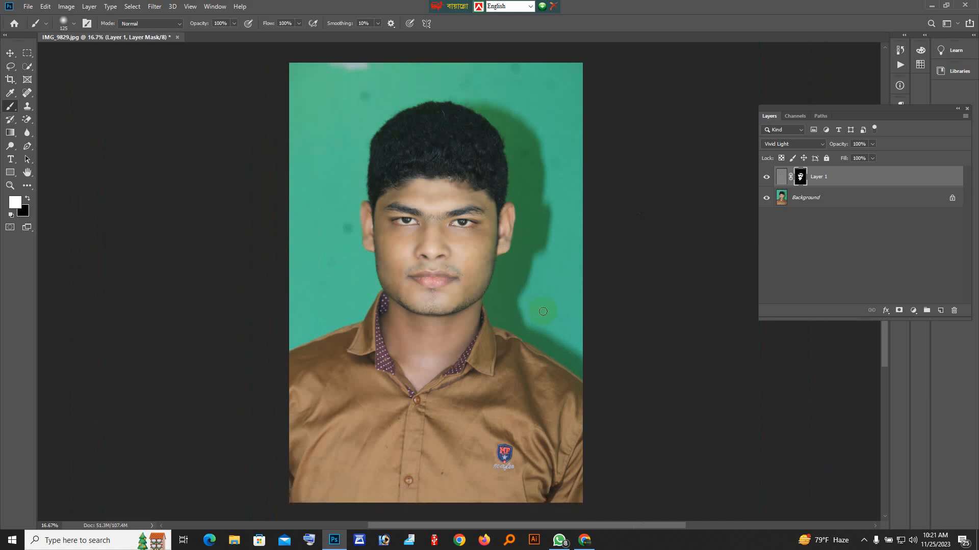
scroll(566, 280, "up", 1)
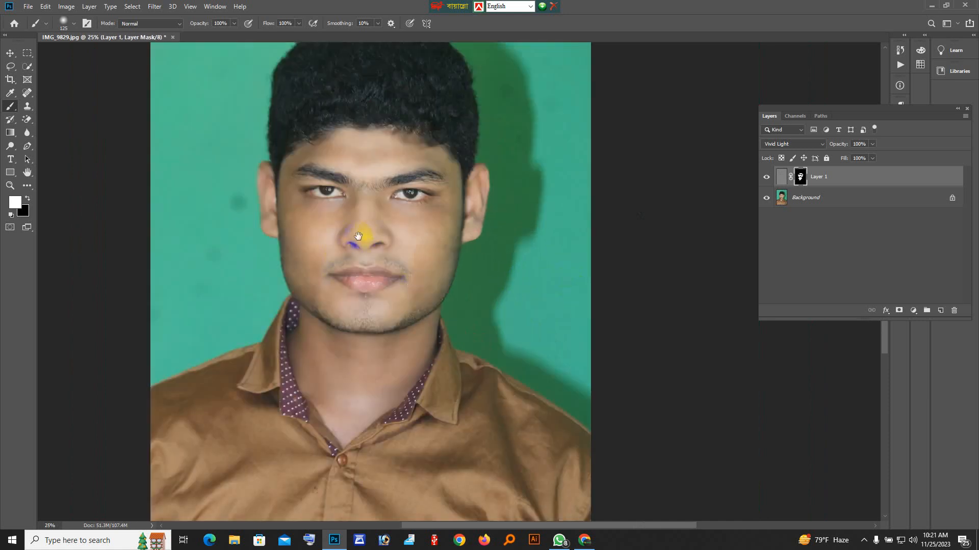
scroll(358, 236, "up", 2)
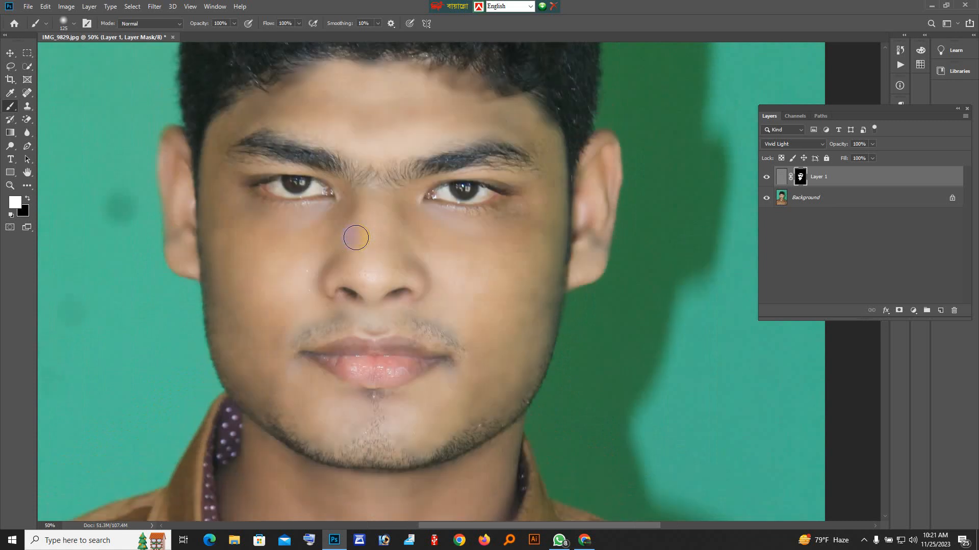
scroll(356, 238, "up", 1)
scroll(354, 241, "up", 1)
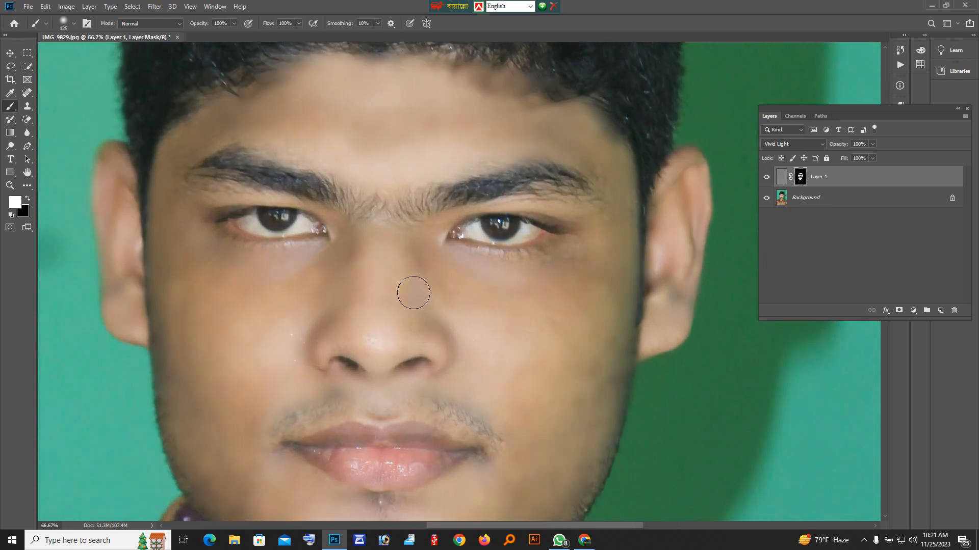
scroll(413, 286, "up", 1)
left_click(766, 177)
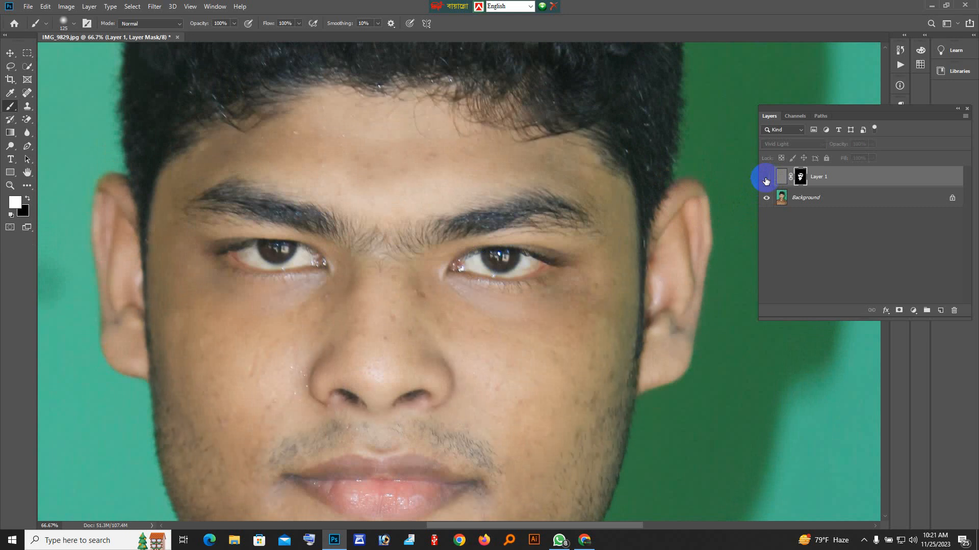
left_click(766, 179)
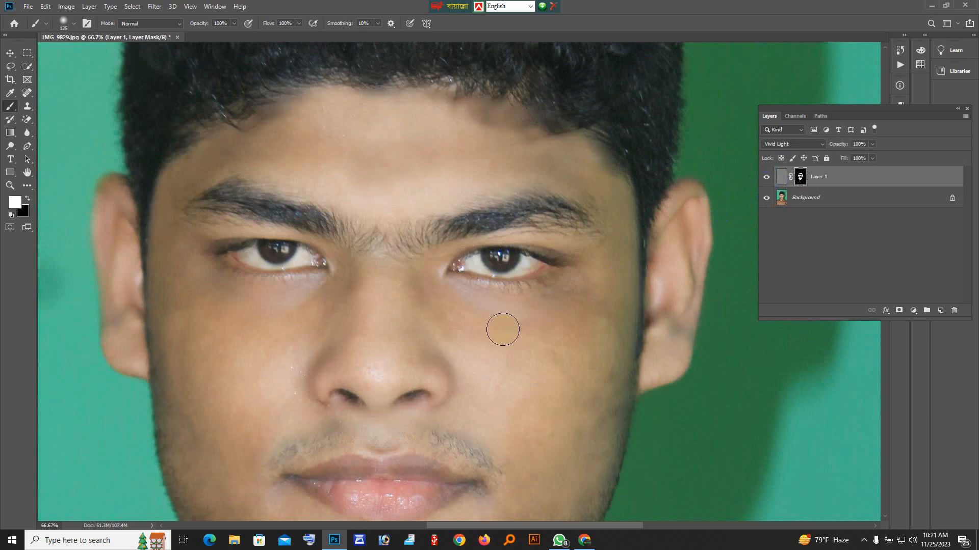
scroll(422, 389, "down", 5)
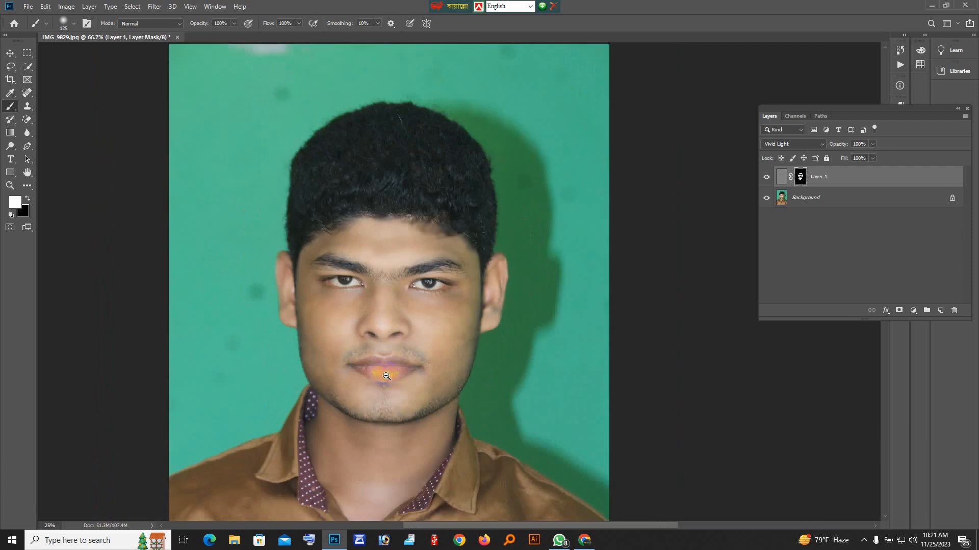
scroll(388, 383, "down", 2)
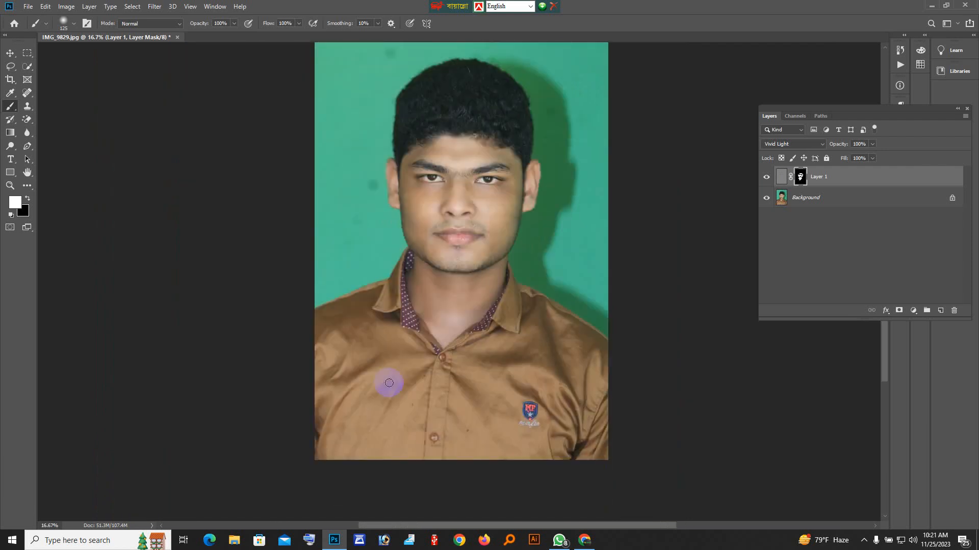